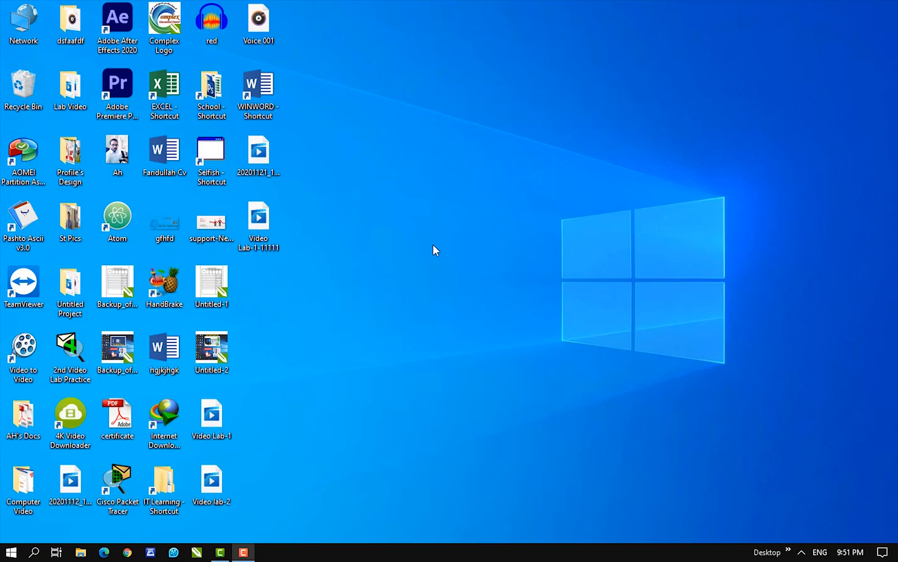
Step: Start Word, dismiss the installer and activation dialogs, and create a blank document
double_click(257, 89)
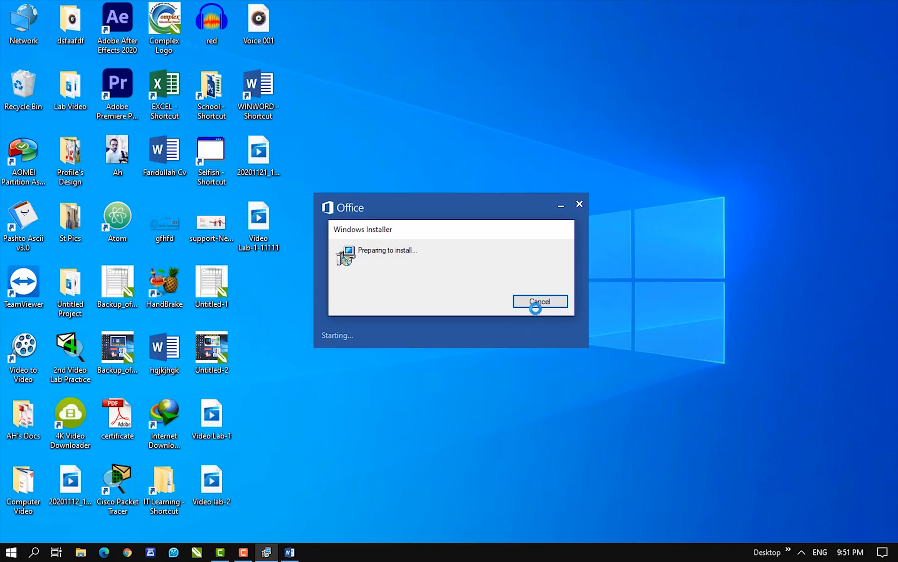
click(537, 303)
click(559, 322)
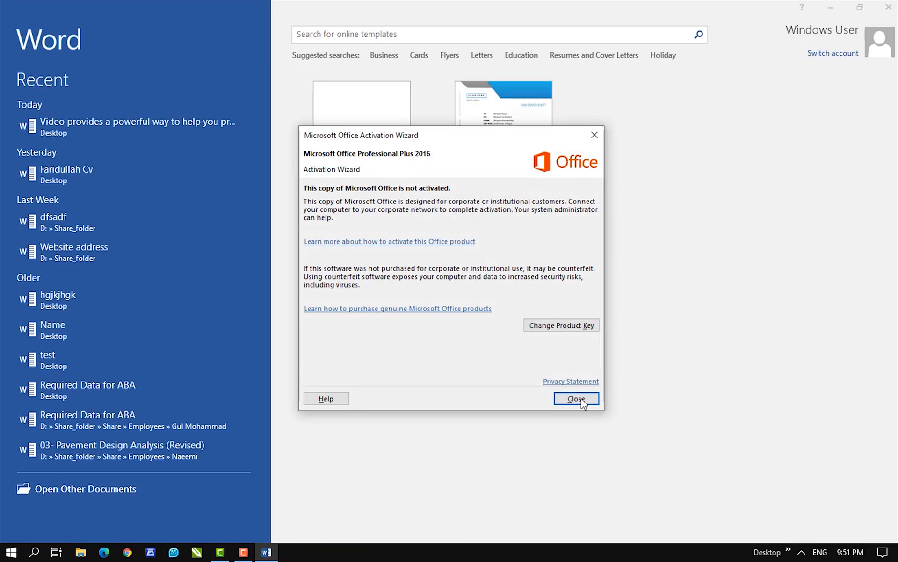
click(582, 403)
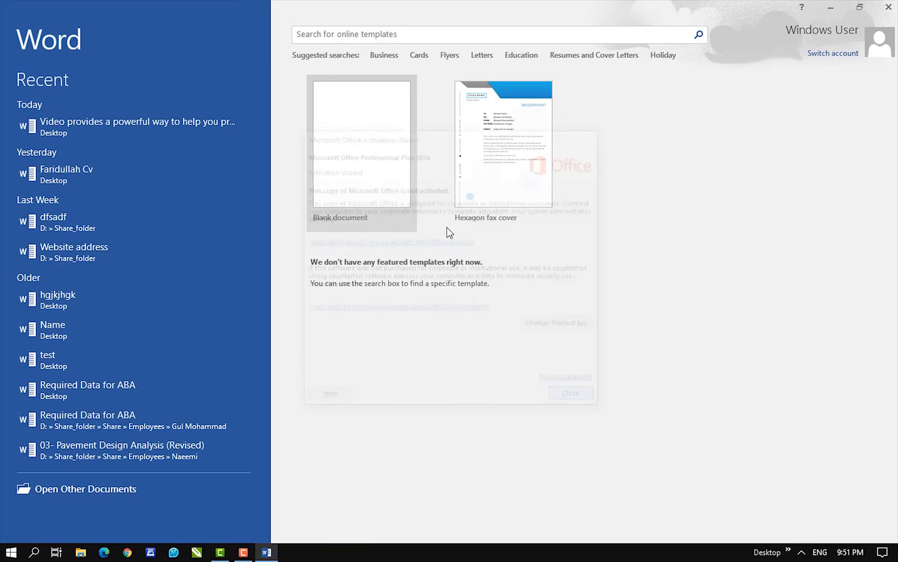
click(380, 199)
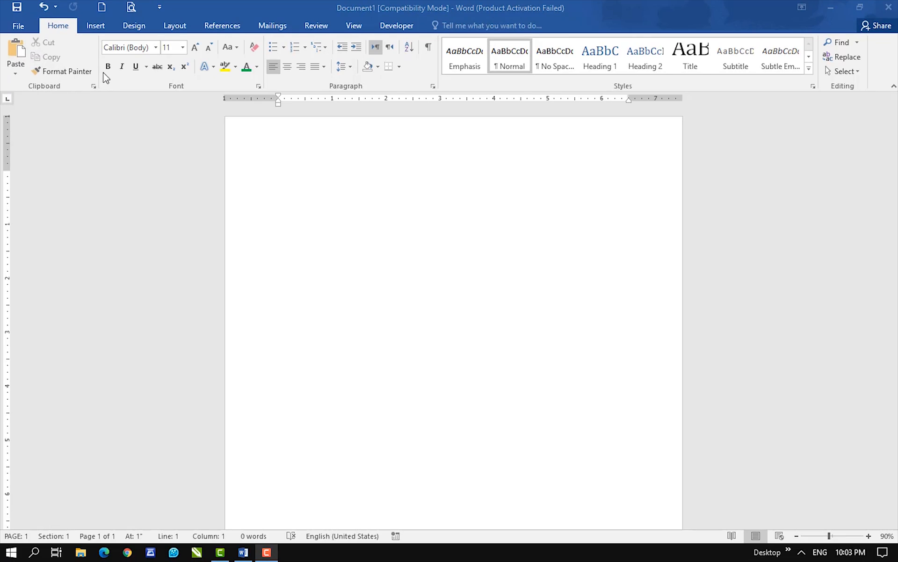
Step: Generate sample paragraphs in the blank document with the =rand() formula
click(327, 218)
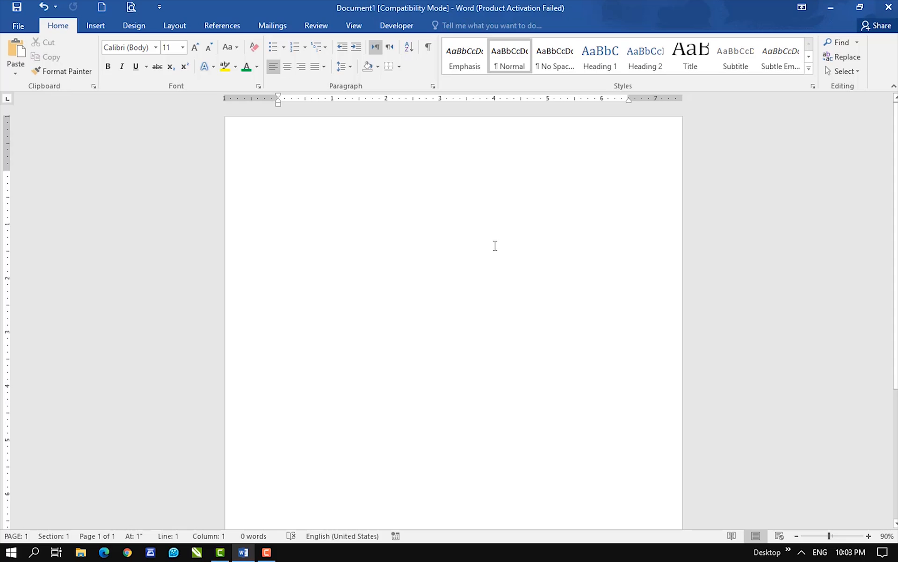
text(=rand)
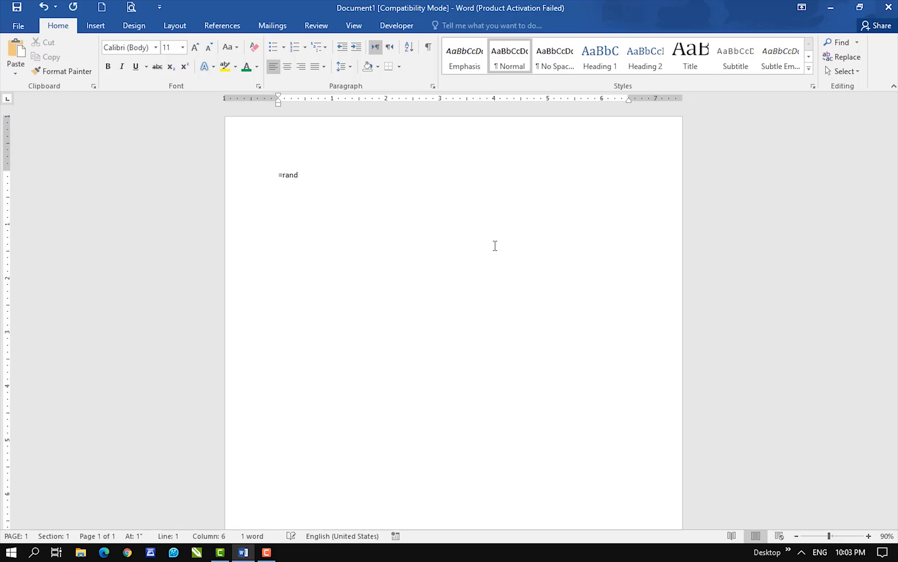
text(())
key(Return)
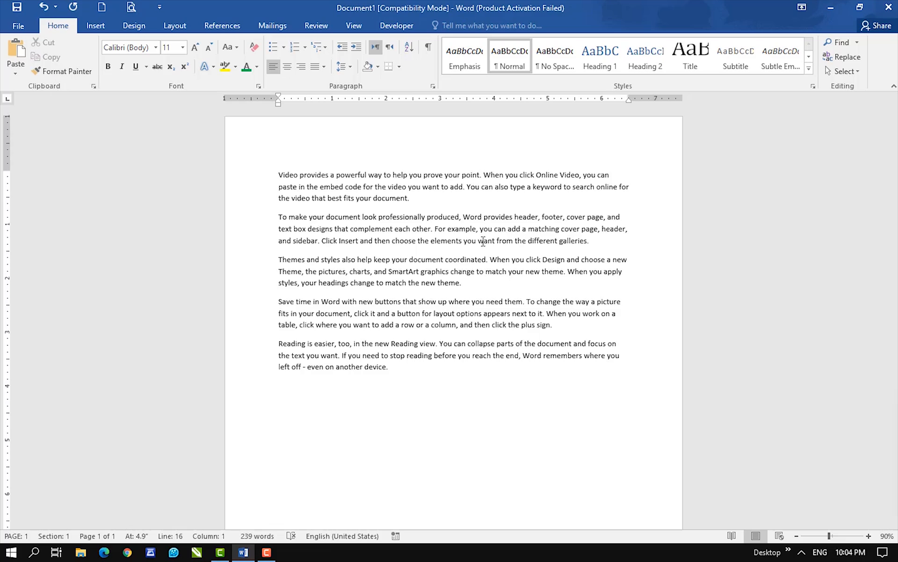
drag(387, 370, 276, 173)
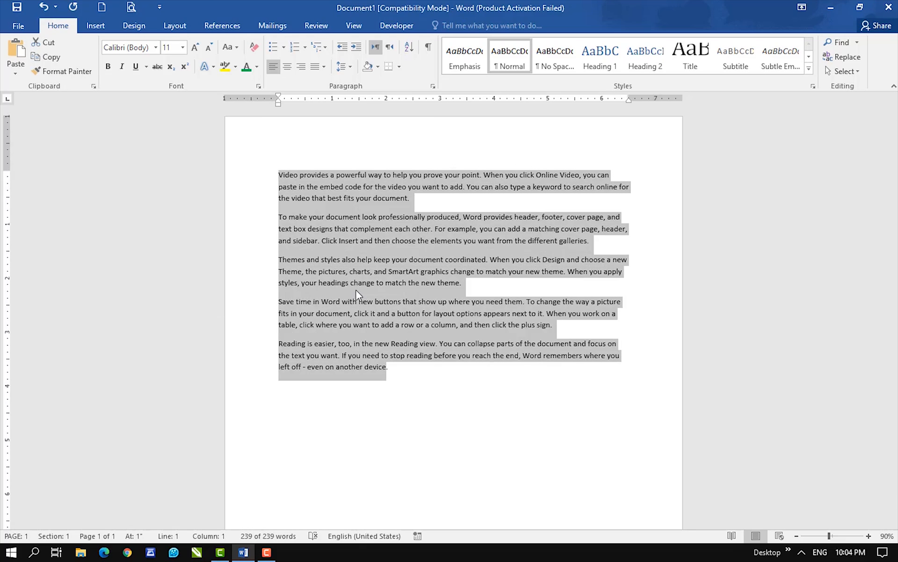
drag(396, 375, 253, 176)
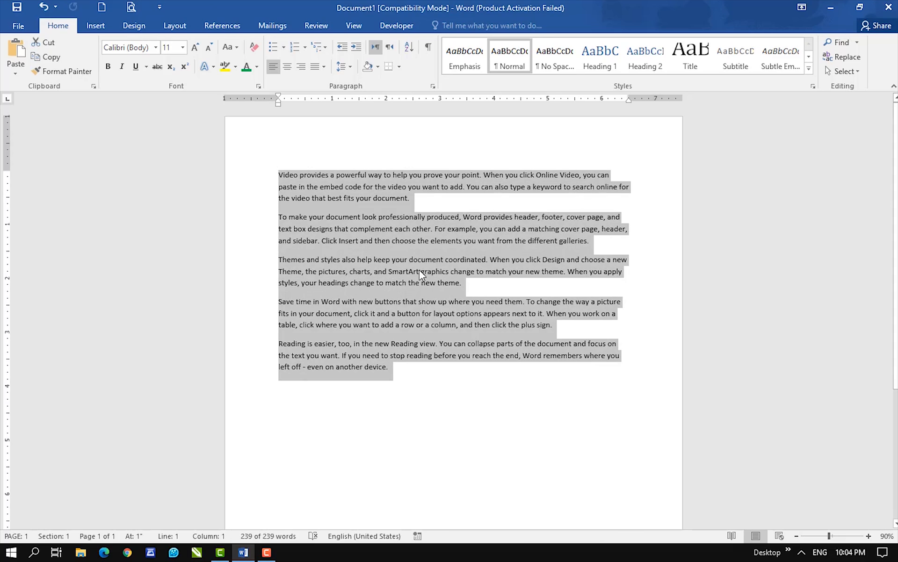
click(417, 381)
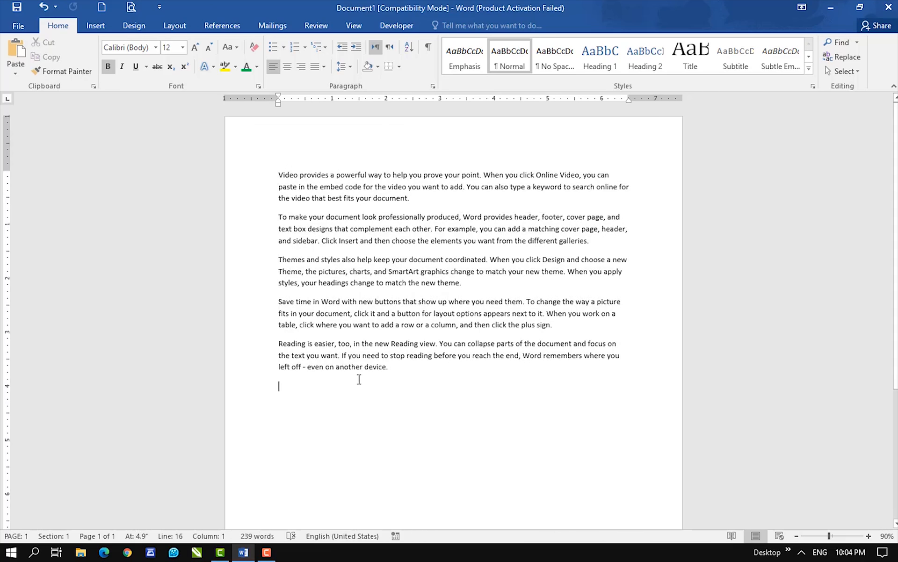
Step: Open the On-Screen Keyboard with the OSK run command and move it below the document text
key(super+r)
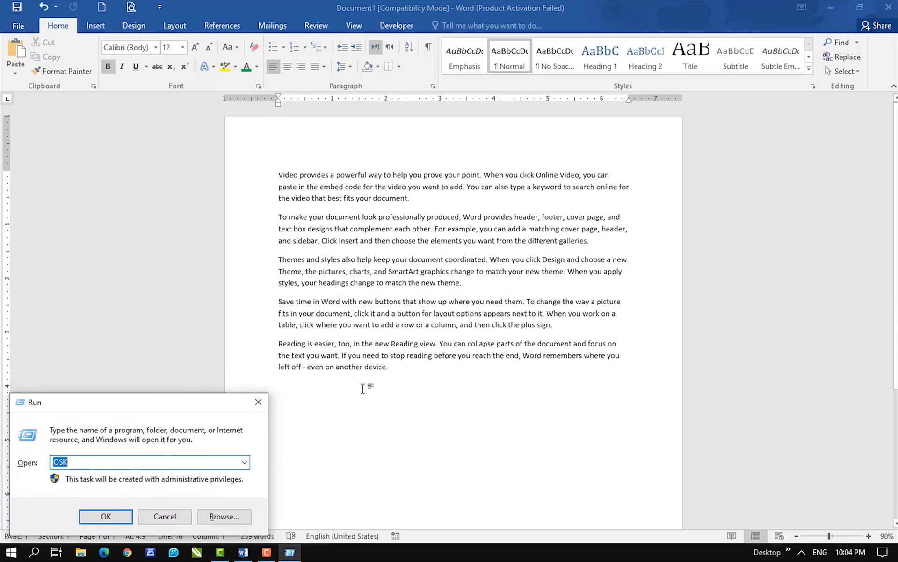
key(Return)
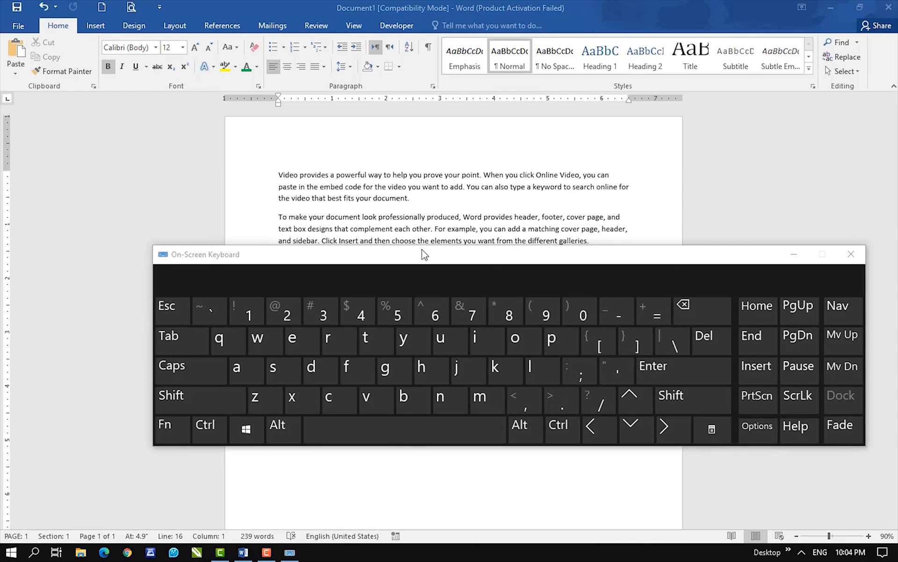
drag(427, 254, 414, 425)
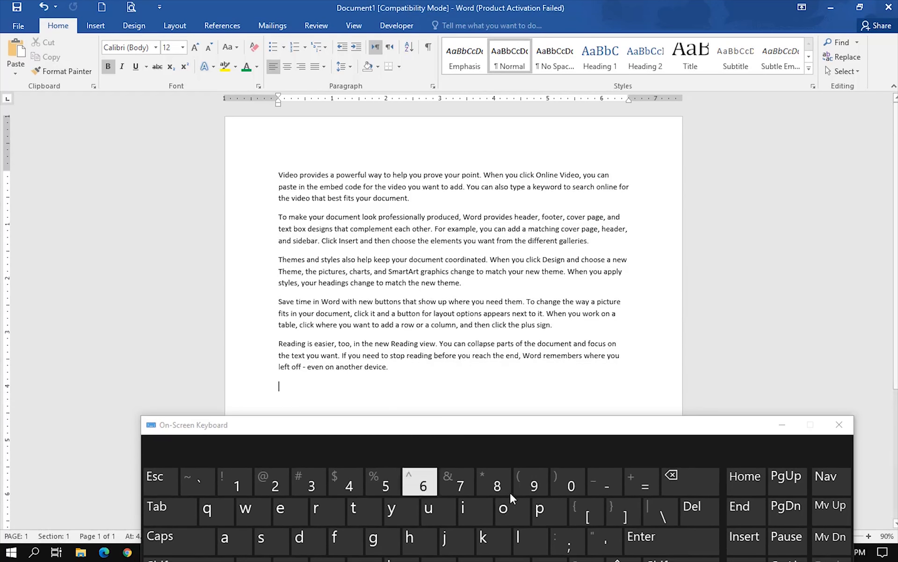
drag(569, 417, 549, 424)
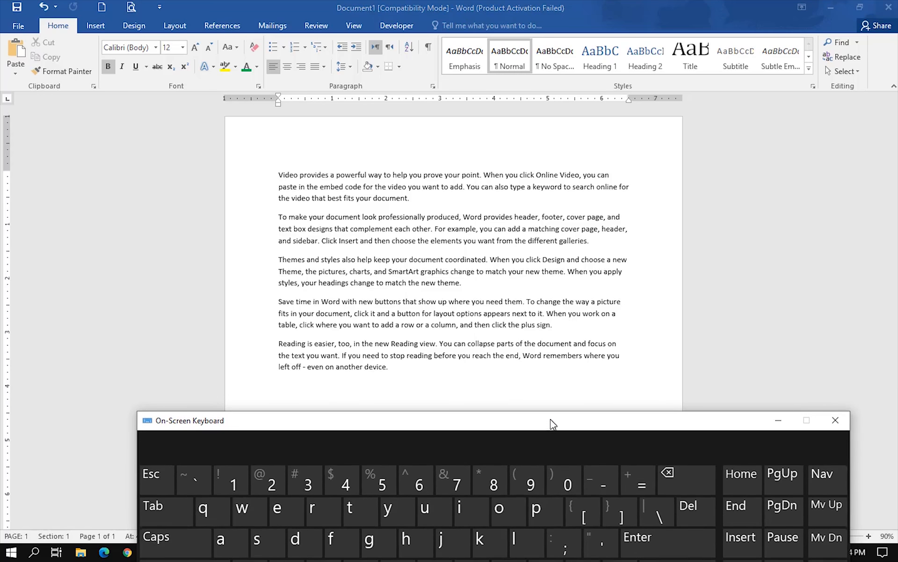
click(638, 482)
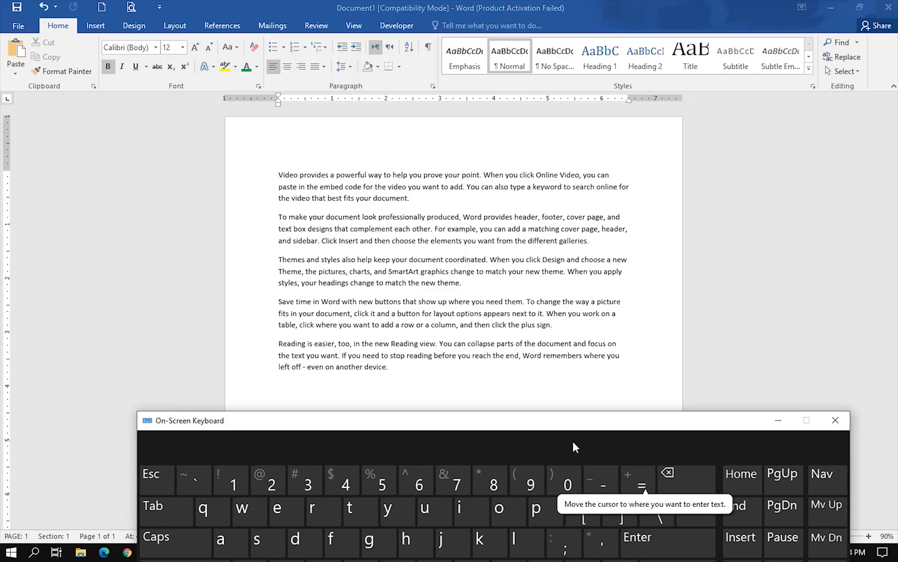
Step: Insert an empty line above the first paragraph, place the cursor in it, and bring the whole On-Screen Keyboard into view
click(369, 393)
click(279, 174)
key(Return)
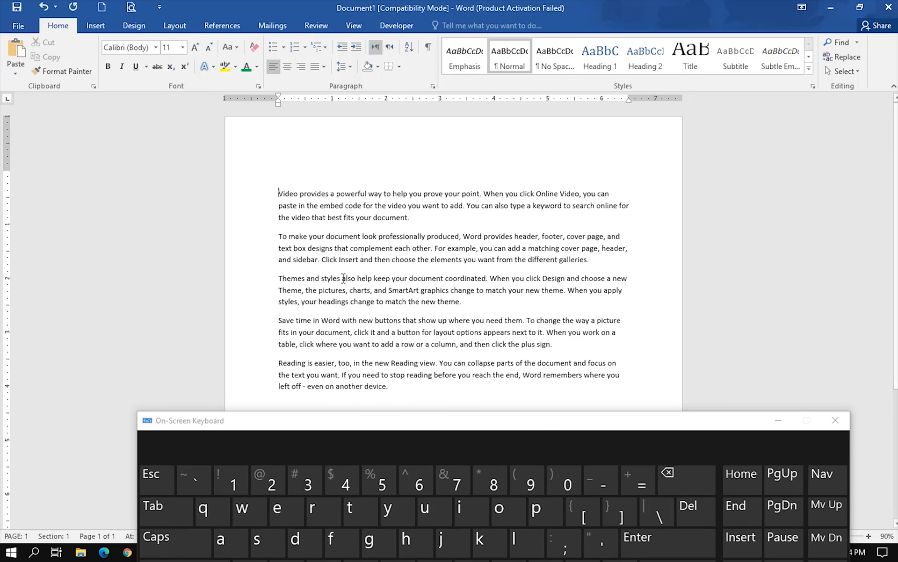
click(265, 173)
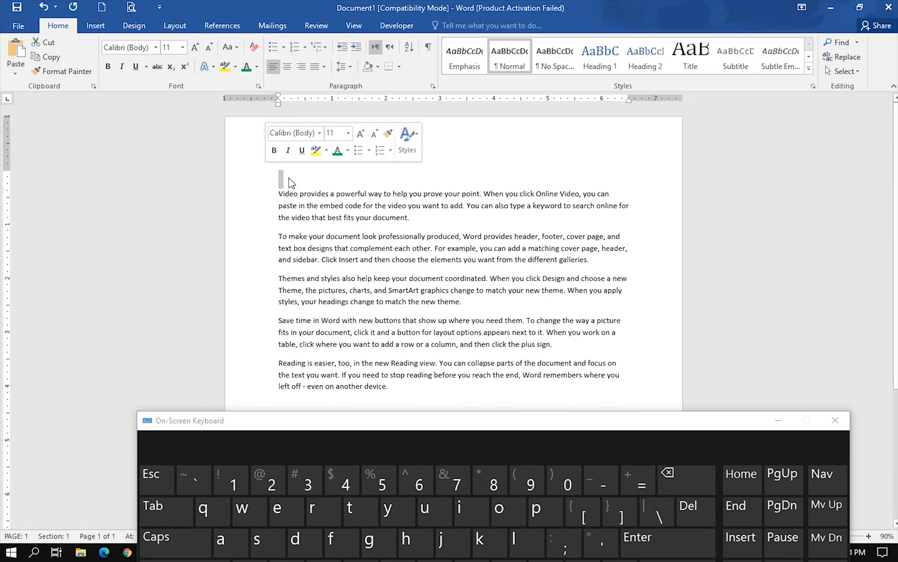
click(289, 178)
click(406, 422)
drag(405, 421, 361, 262)
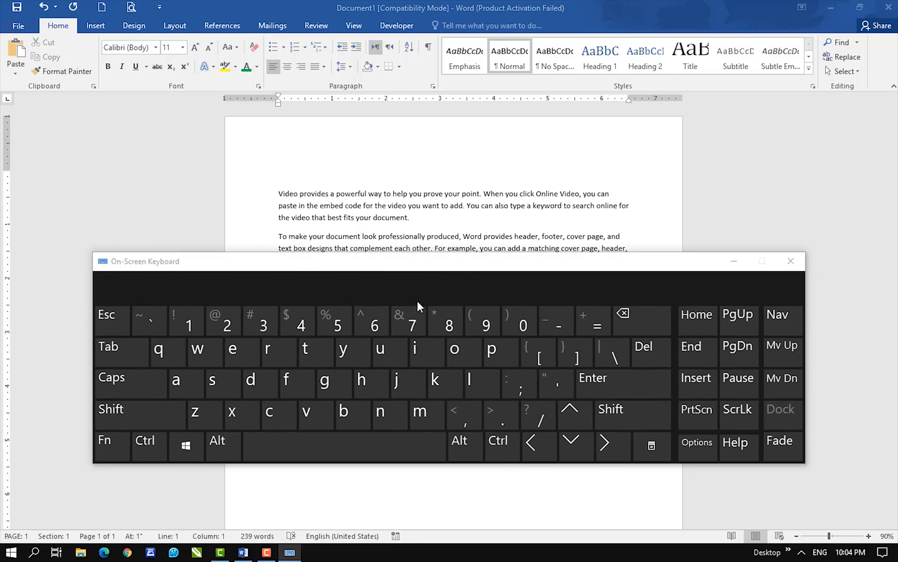
Step: Generate a second block of sample text on the empty first line by entering =rand() with the On-Screen Keyboard, and close the keyboard
click(594, 323)
text(ra)
click(381, 411)
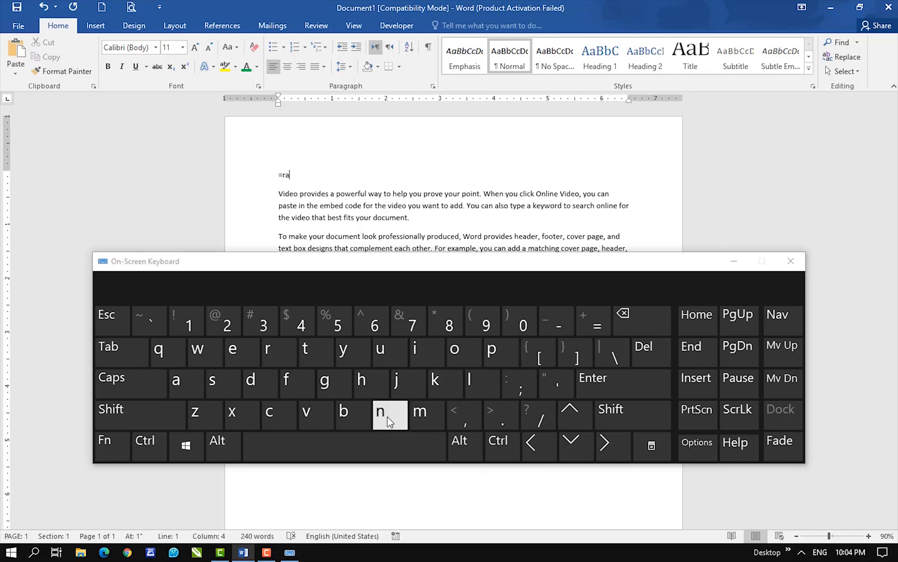
click(250, 380)
click(118, 408)
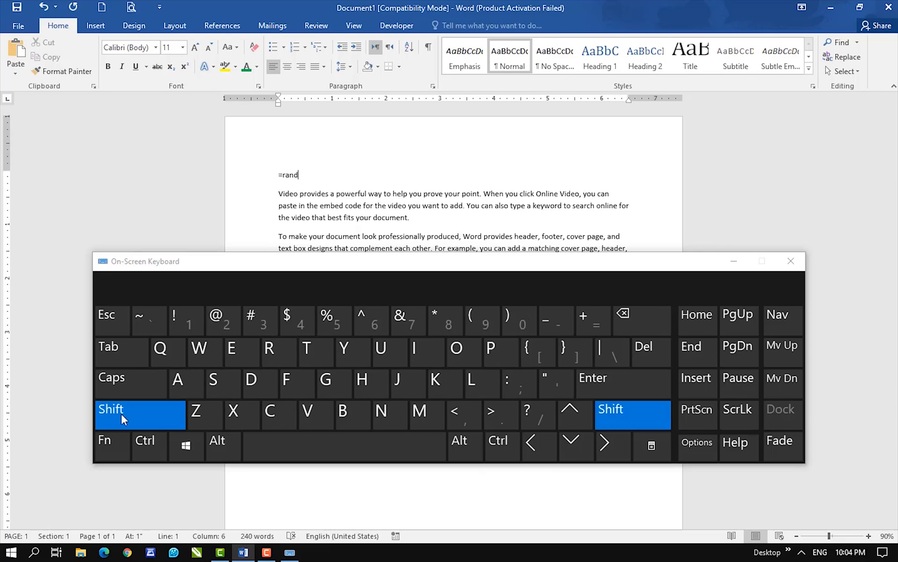
click(481, 322)
click(135, 414)
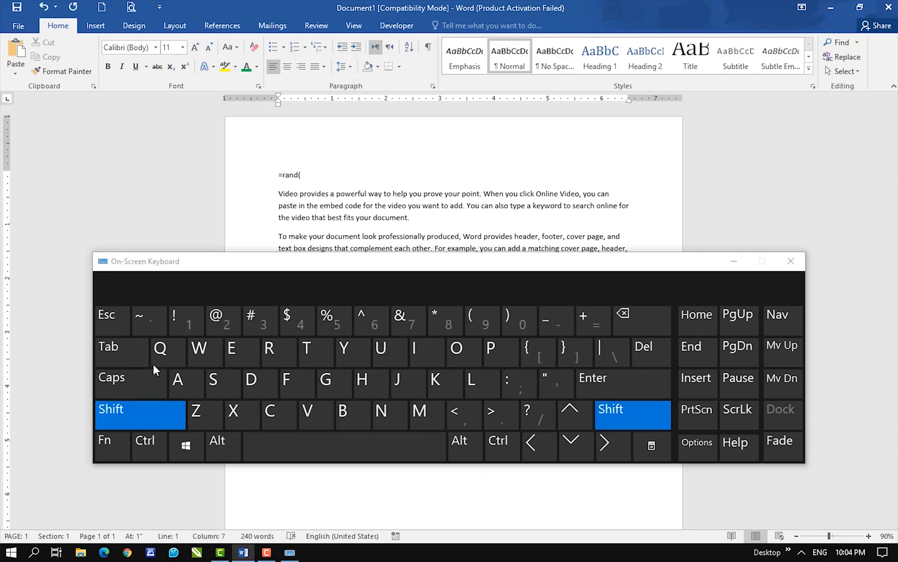
click(516, 311)
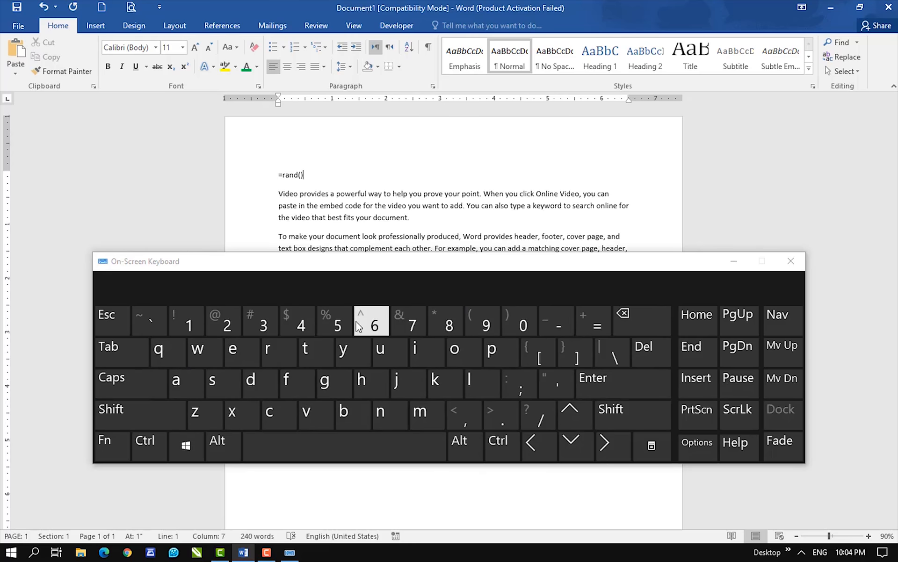
click(629, 392)
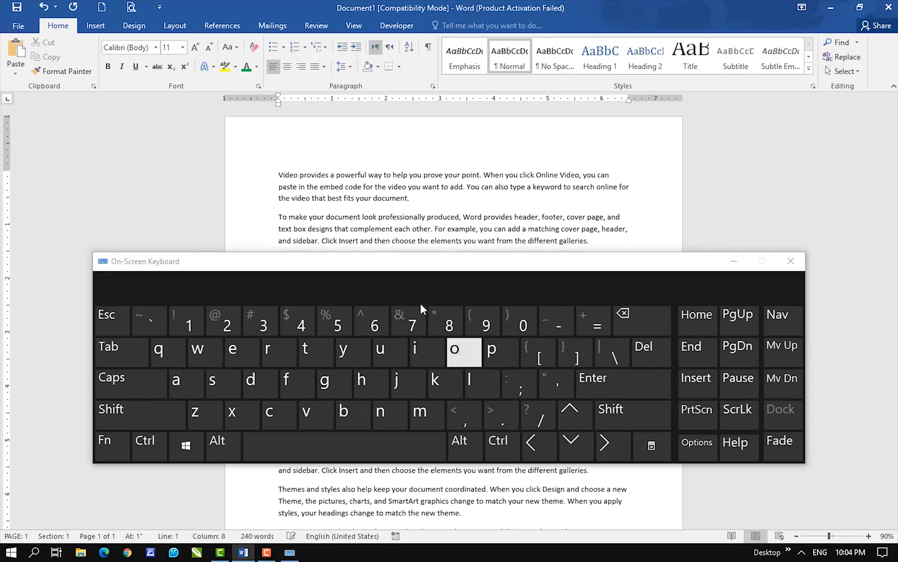
click(790, 261)
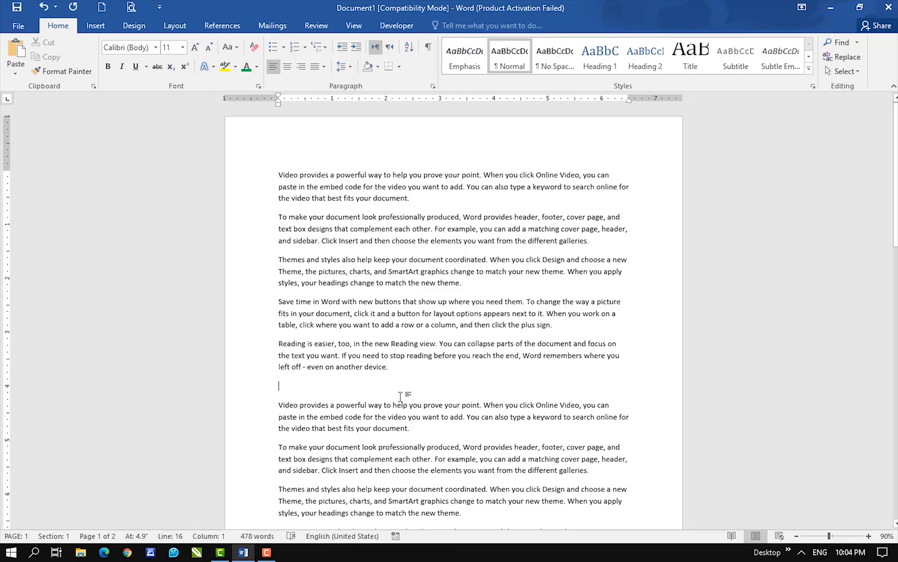
Step: Undo the second block of sample text and the empty line above the first paragraph
key(ctrl+z)
key(ctrl+z)
key(ctrl+z)
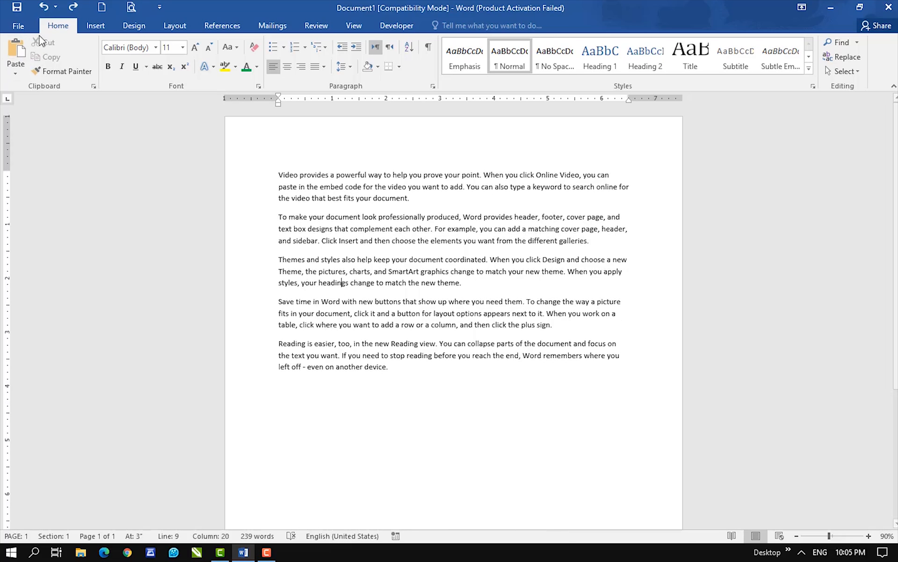
Step: Cut the whole last paragraph, beginning "Reading is easier, too", out of the document
drag(386, 376, 279, 332)
click(303, 368)
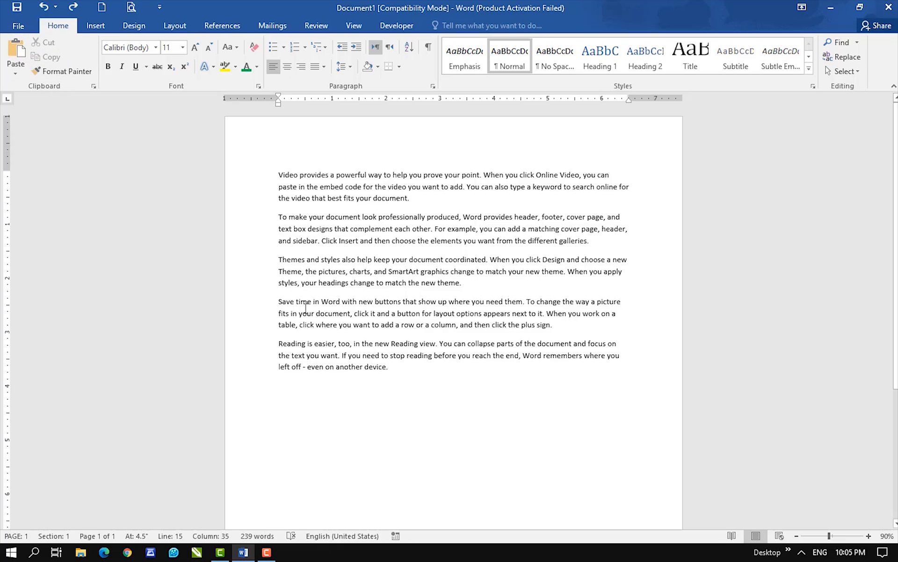
drag(399, 375, 280, 325)
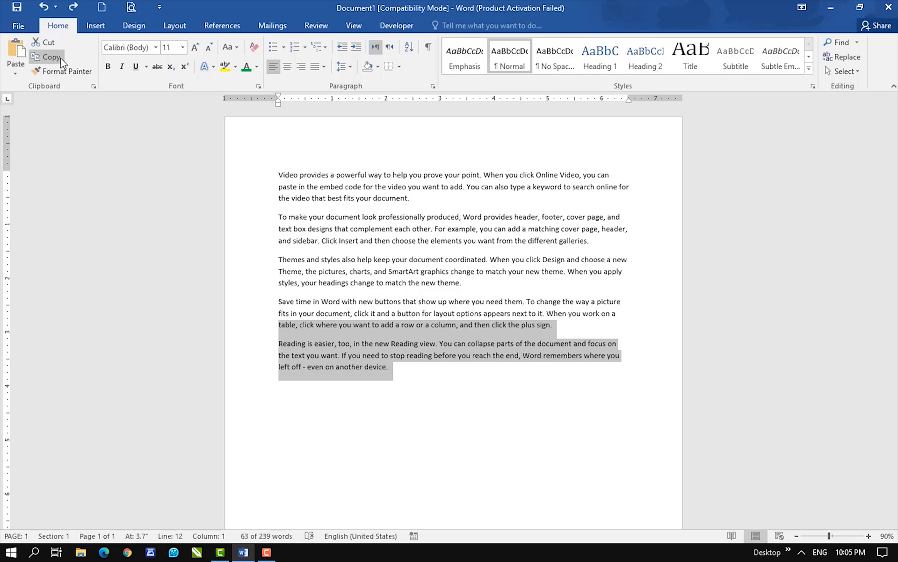
click(401, 326)
drag(415, 376, 277, 344)
key(super+c)
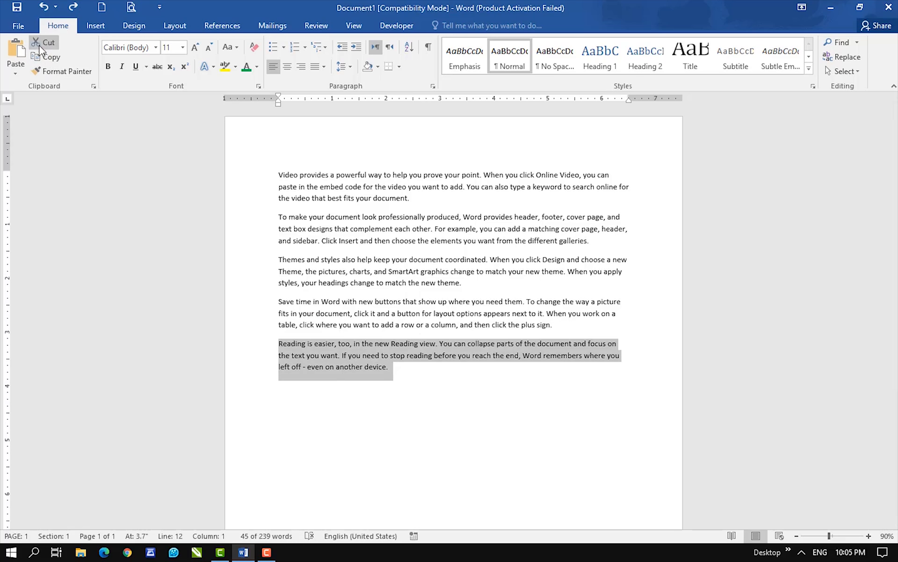
click(45, 43)
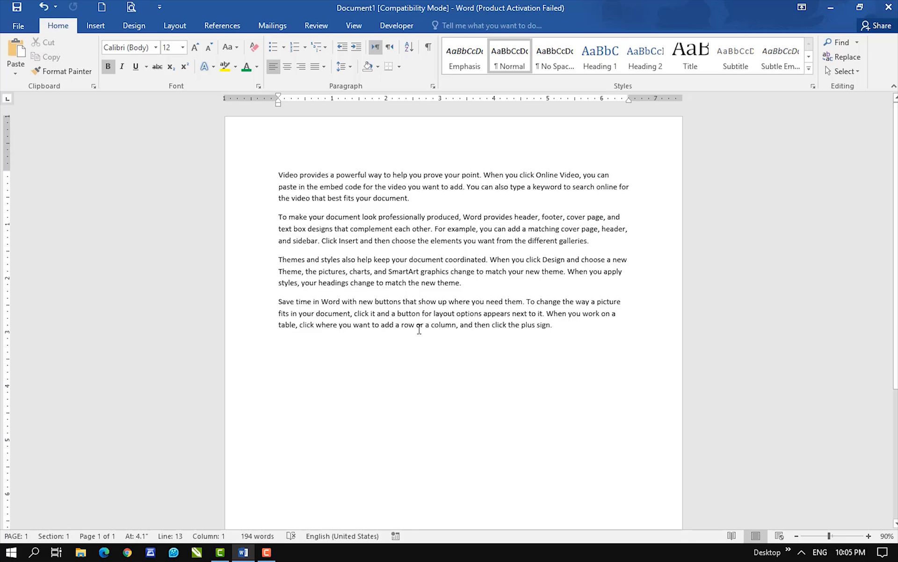
Step: Paste the cut "Reading is easier, too" paragraph four times at the end of the document
click(16, 50)
click(15, 50)
click(15, 51)
click(16, 51)
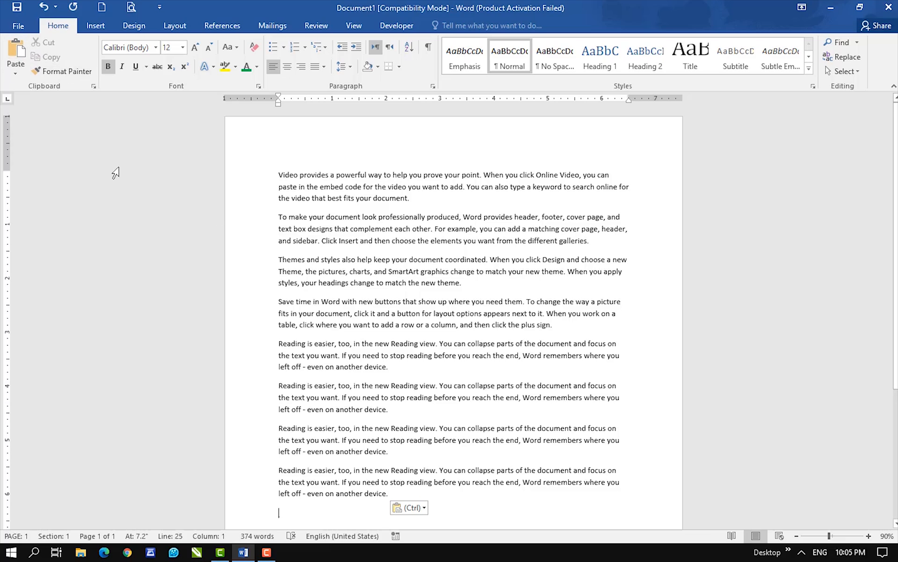
Step: Undo the four pastes of the "Reading is easier, too" paragraph
key(ctrl+z)
key(ctrl+z)
key(ctrl+z)
key(ctrl+z)
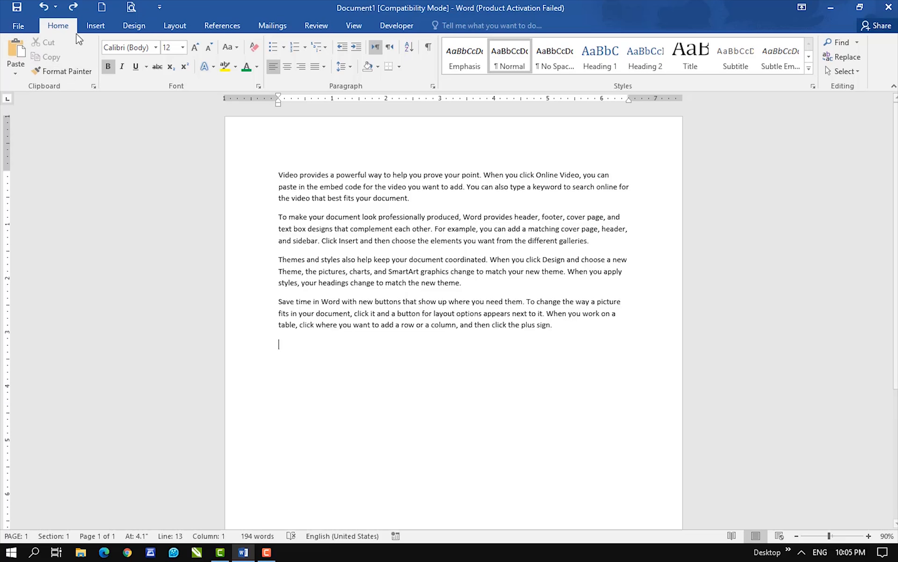
Step: Copy the "Save time in Word" paragraph and paste it three times below the existing text
click(325, 313)
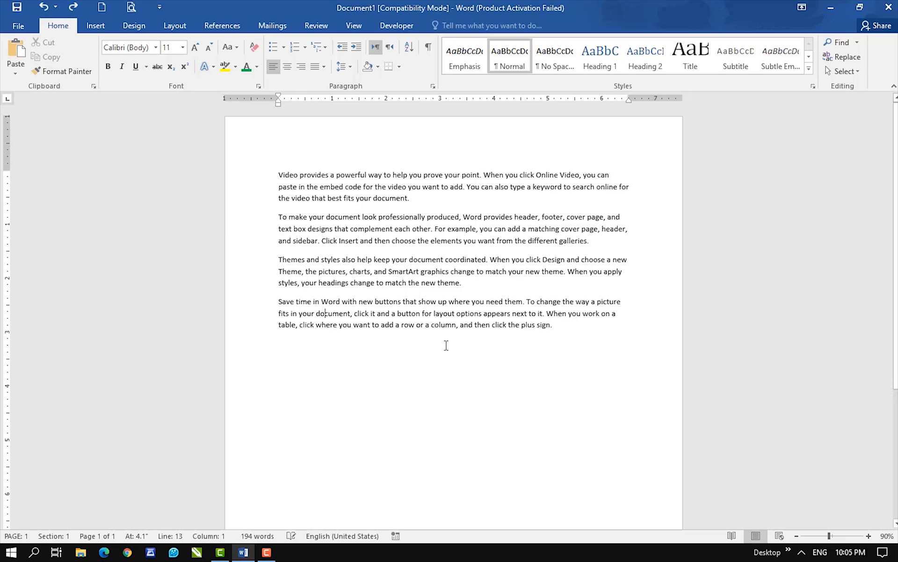
triple_click(395, 318)
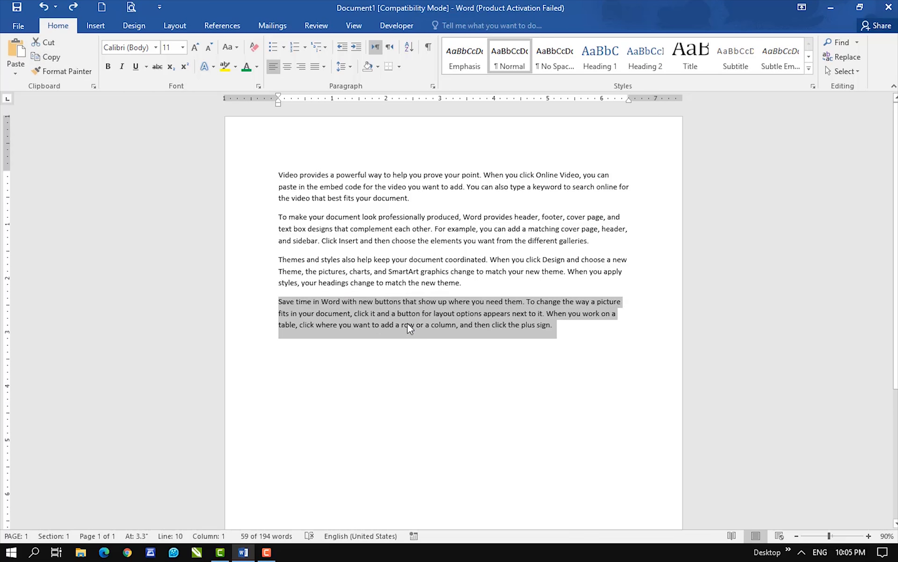
click(48, 57)
click(419, 359)
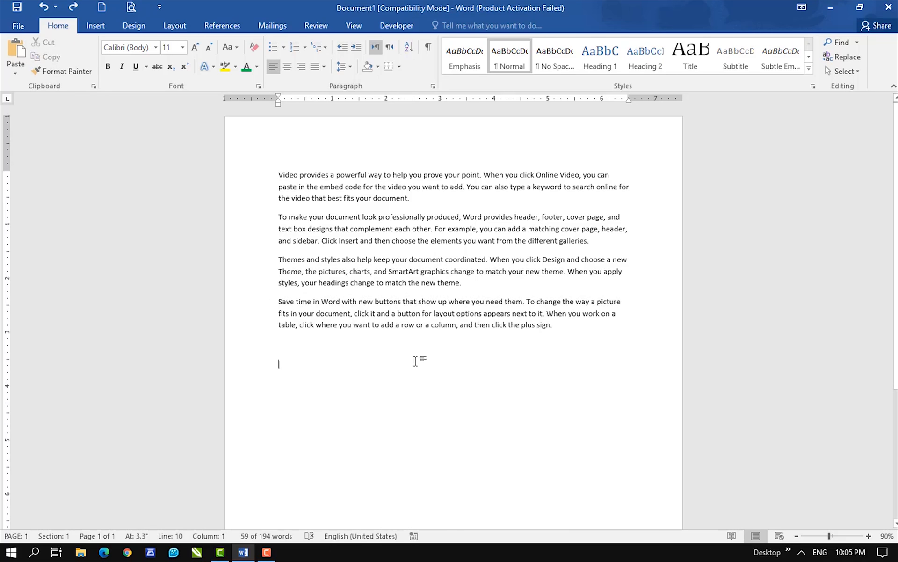
click(16, 56)
key(ctrl+v)
key(ctrl+v)
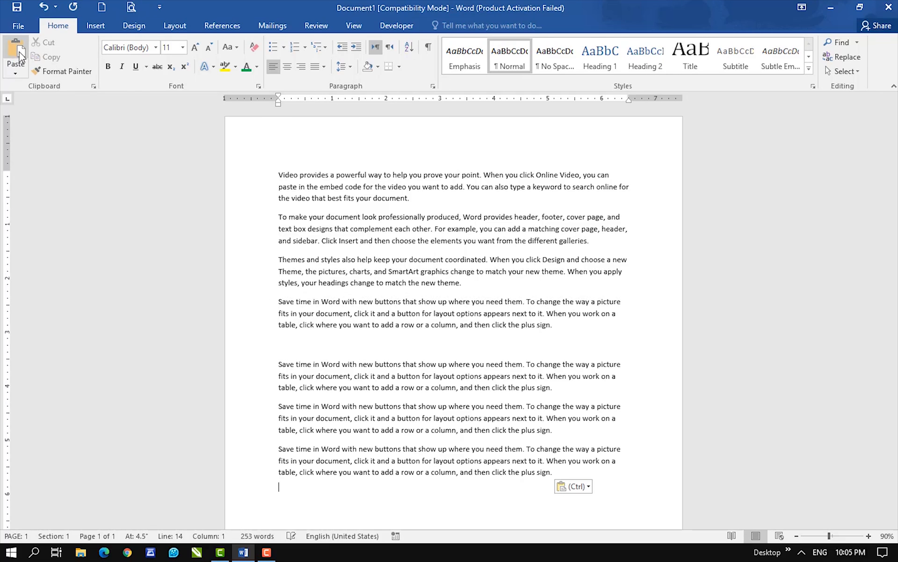
Step: Undo the pastes of the "Save time in Word" paragraph and restore the cut "Reading is easier, too" paragraph
key(ctrl+z)
key(ctrl+z)
key(ctrl+z)
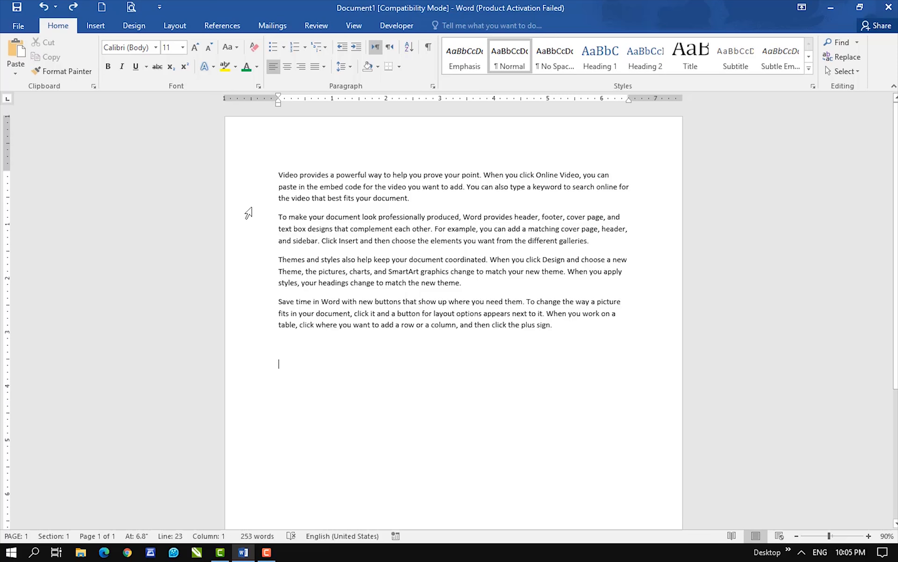
key(ctrl+z)
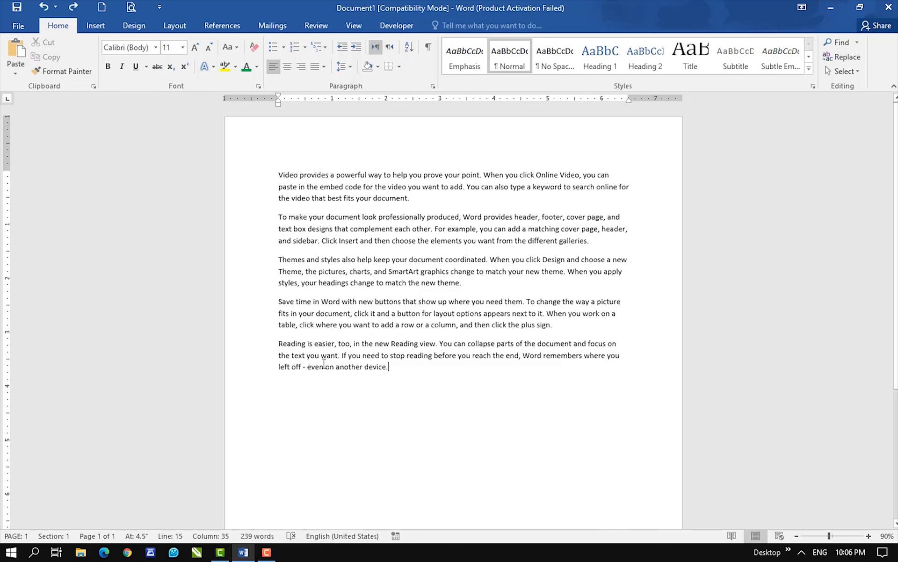
Step: Format the whole "Reading is easier, too" paragraph in green, bold, 14 pt text
drag(388, 368, 293, 357)
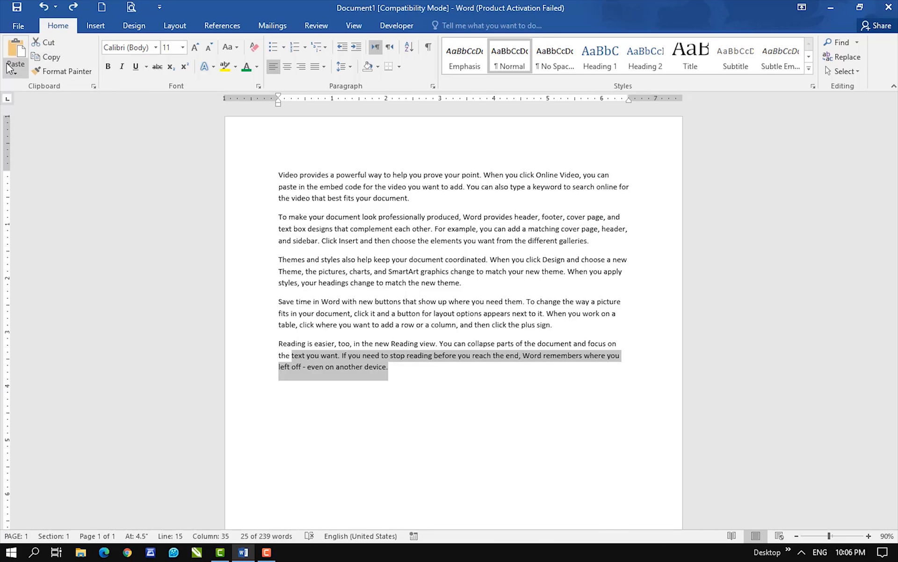
click(401, 364)
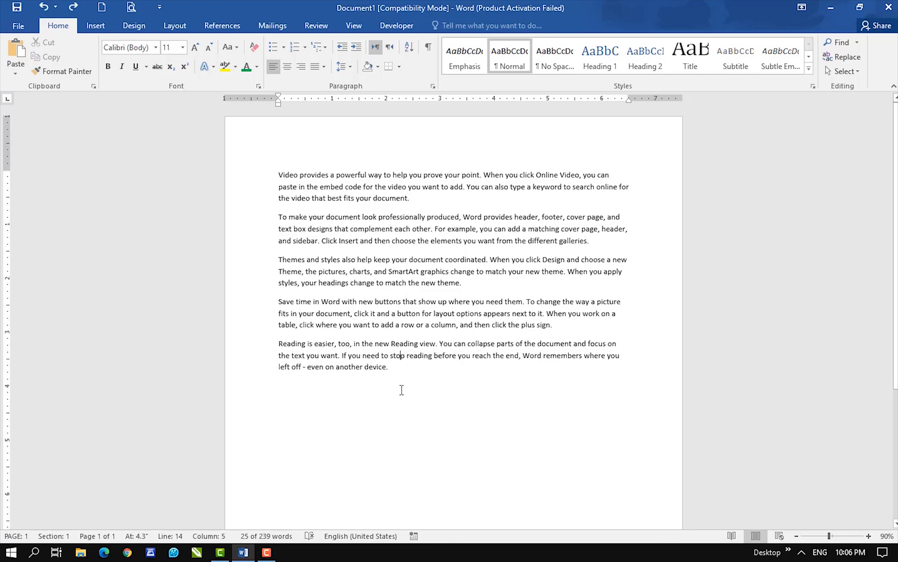
drag(390, 368, 277, 344)
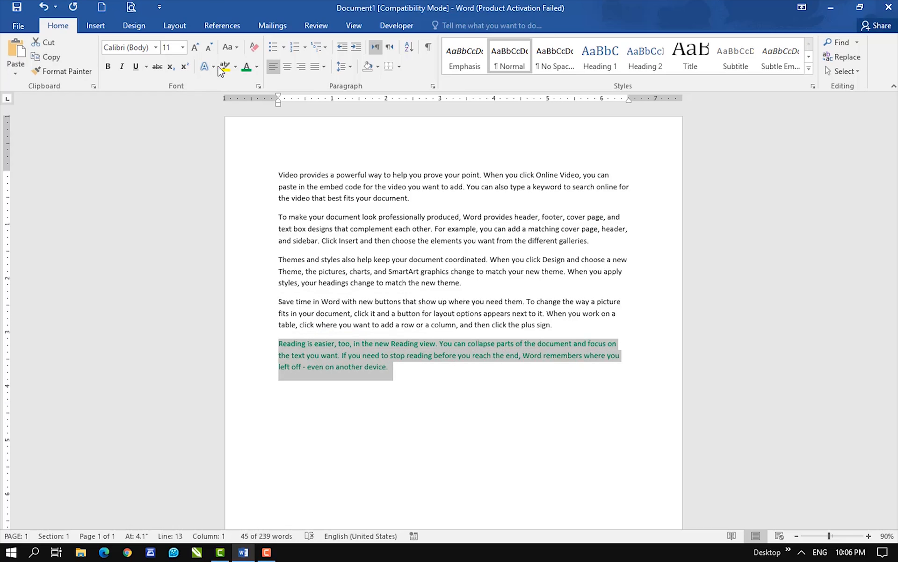
click(196, 50)
click(196, 49)
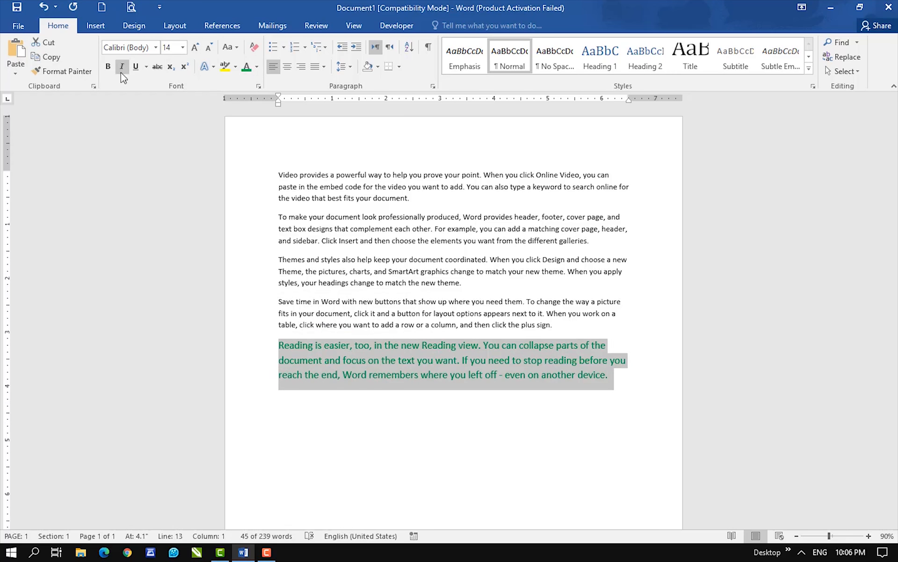
click(108, 66)
click(340, 360)
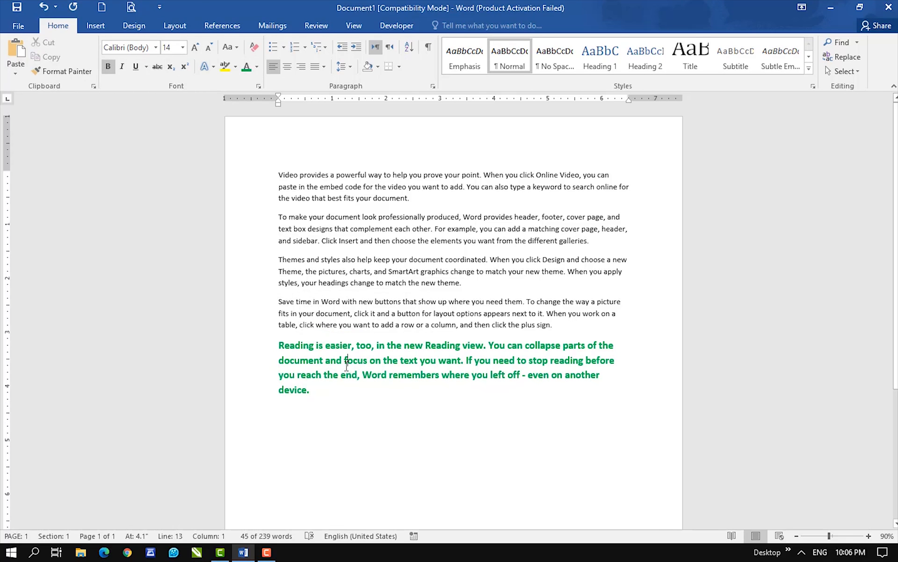
Step: Copy the green "Reading is easier, too" paragraph and paste it below with Keep Source Formatting
double_click(265, 359)
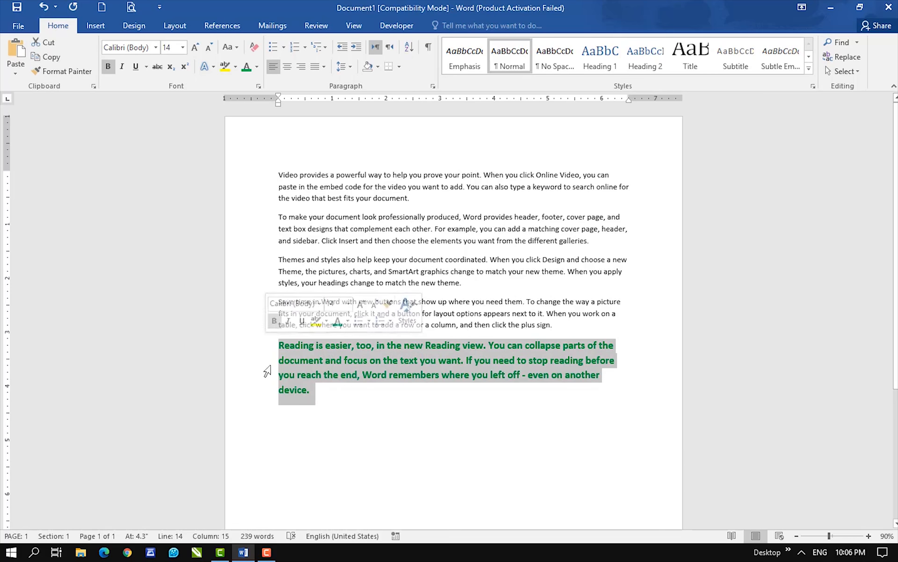
click(52, 57)
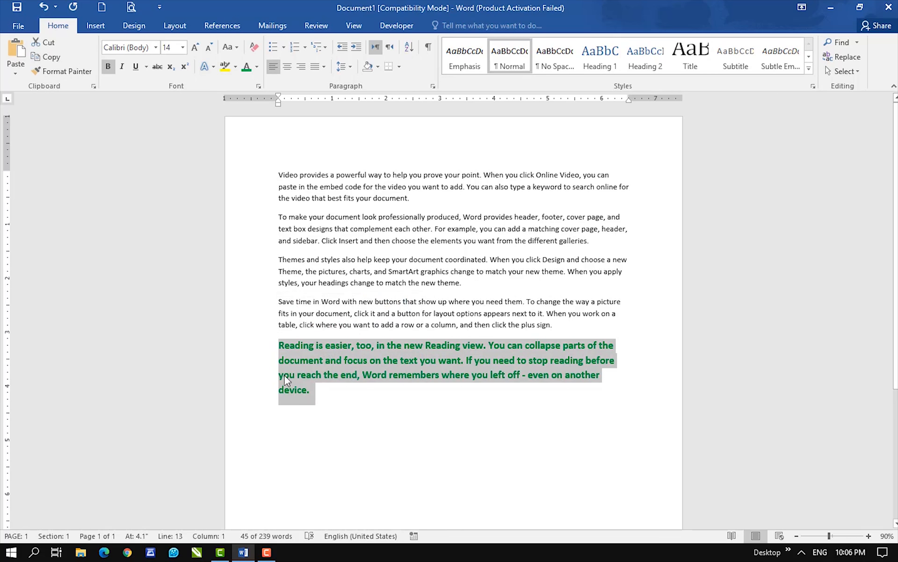
click(299, 419)
click(16, 73)
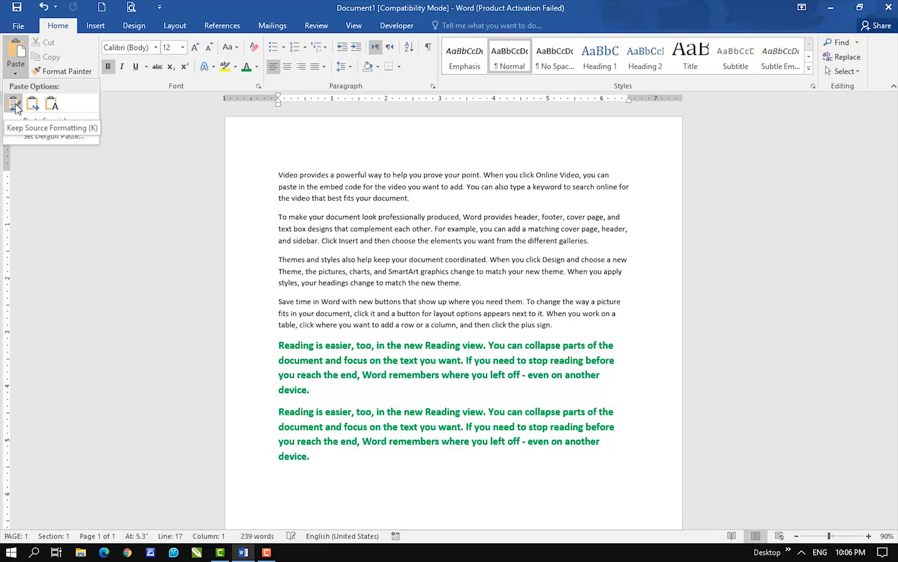
click(13, 103)
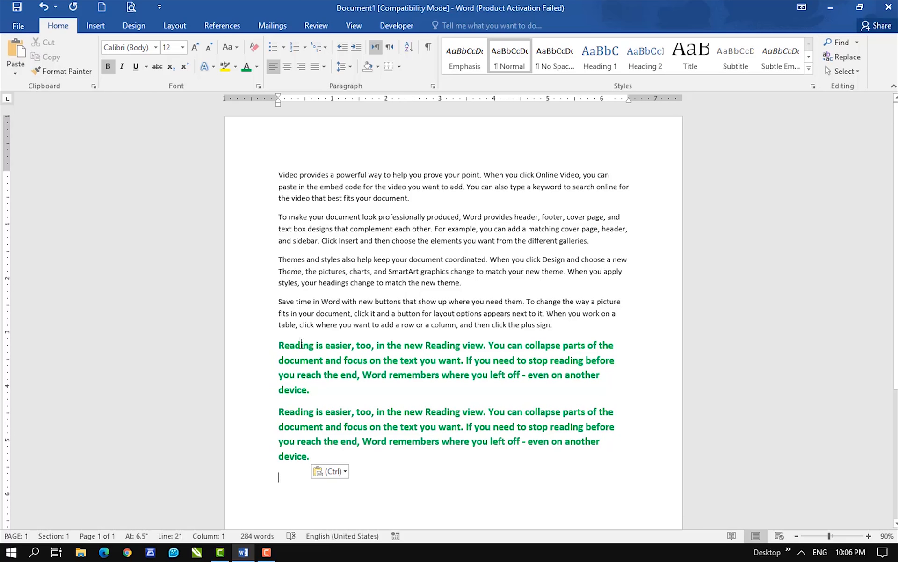
Step: Undo the source-formatted paste and paste the paragraph again with Merge Formatting
key(ctrl+z)
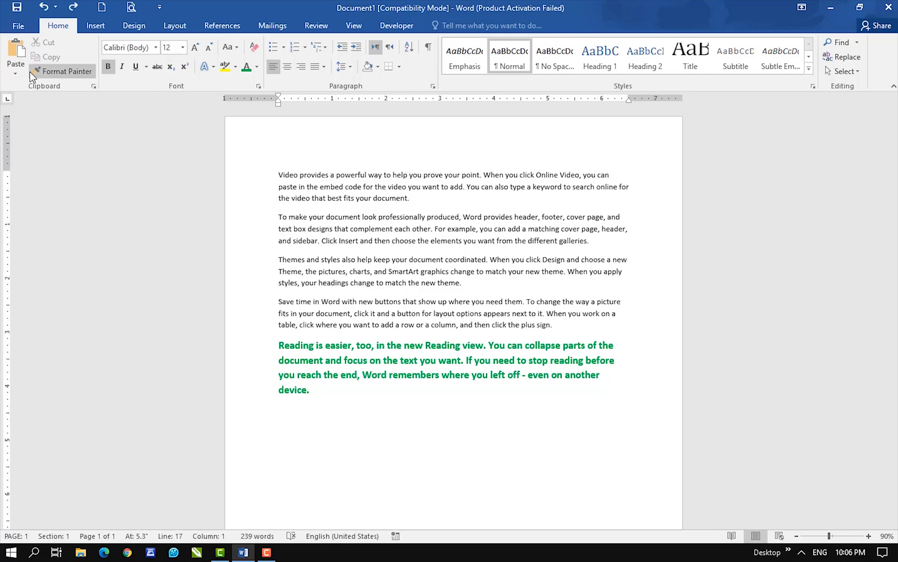
click(16, 75)
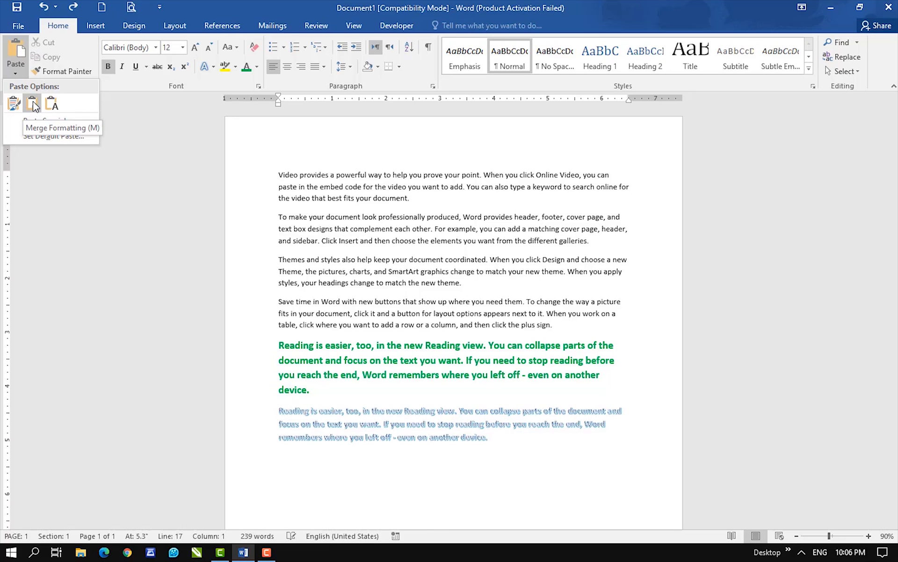
click(33, 101)
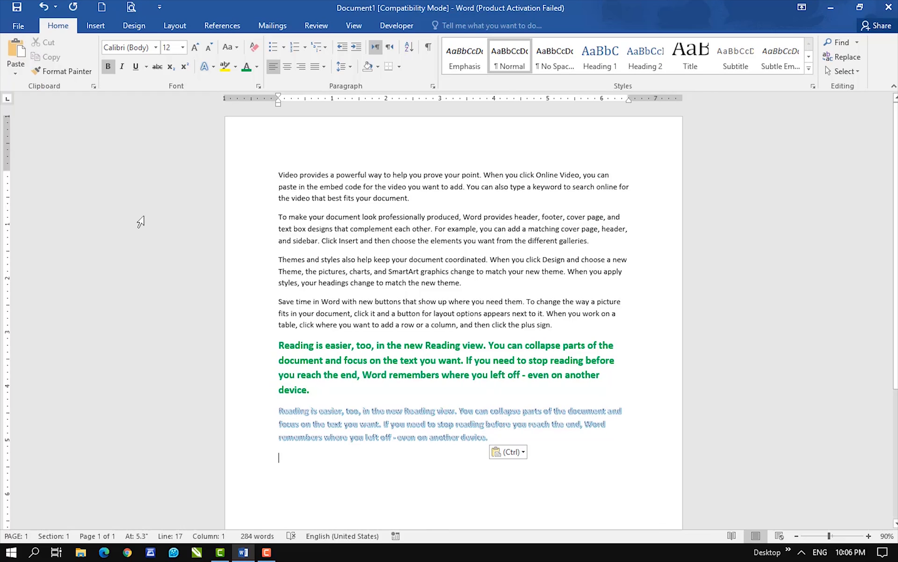
Step: Undo the merged-formatting paste and paste the paragraph below as Keep Text Only
key(ctrl+z)
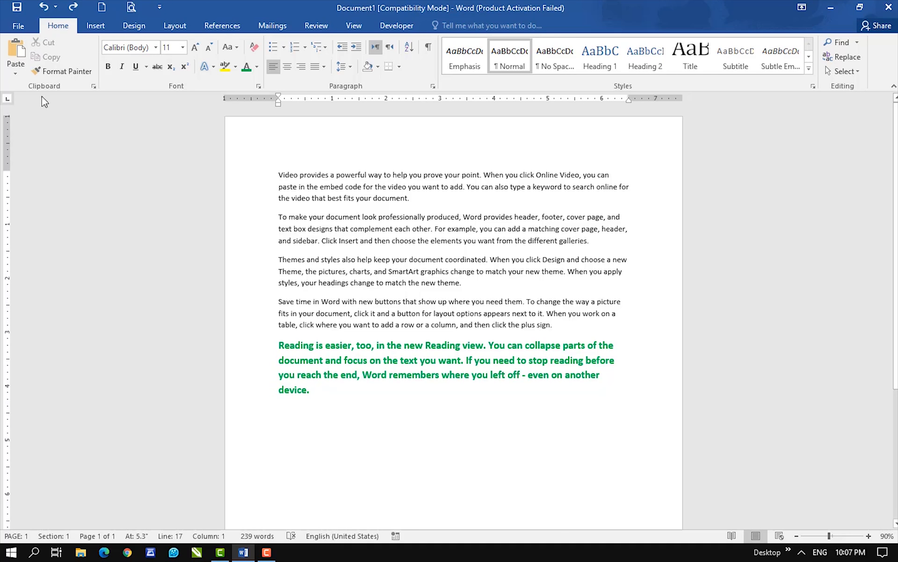
click(17, 69)
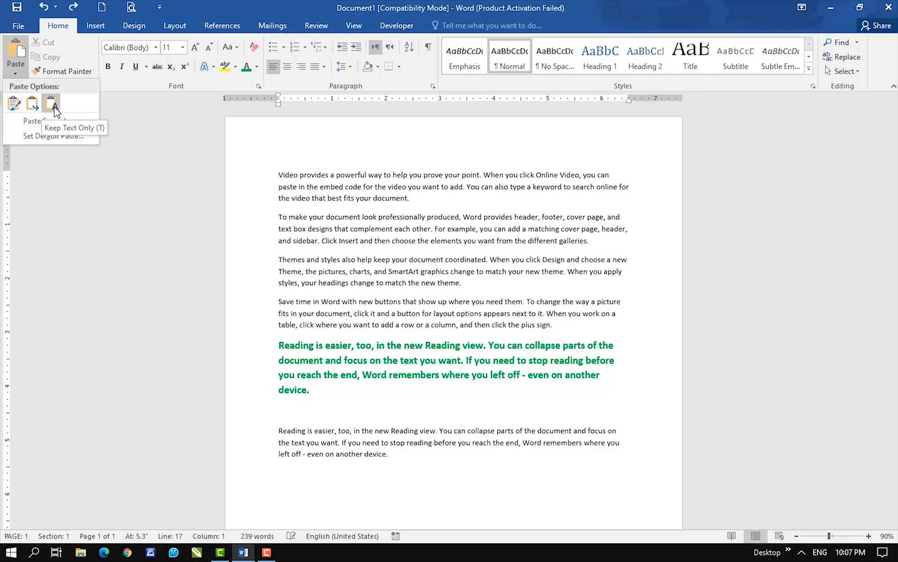
click(51, 104)
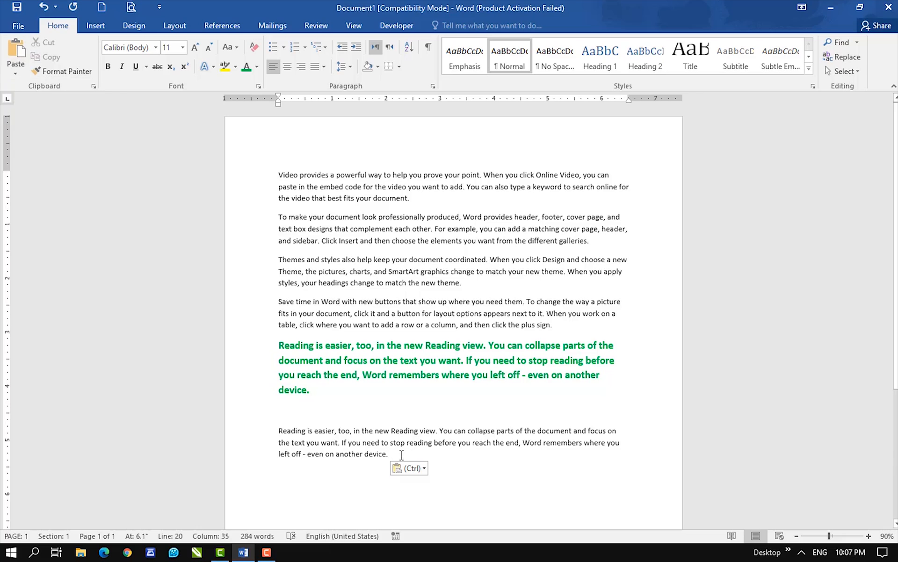
Step: View the Paste Special formats without pasting, and delete the text-only copy below the green paragraph
drag(366, 451, 226, 427)
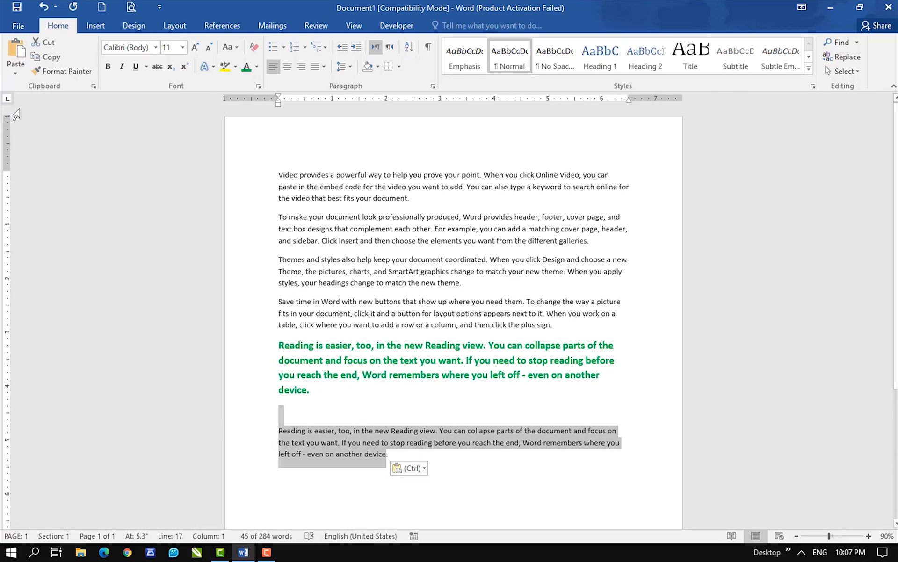
click(15, 71)
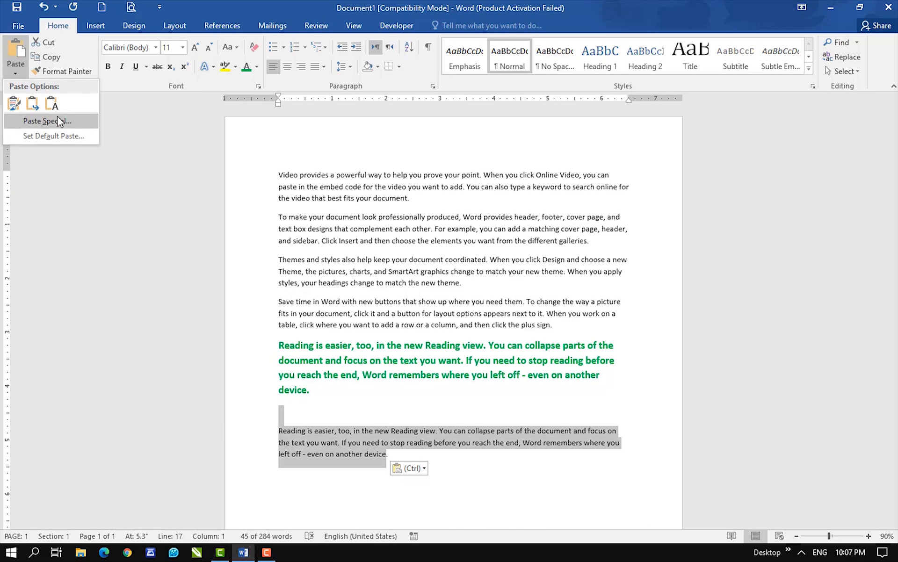
click(52, 121)
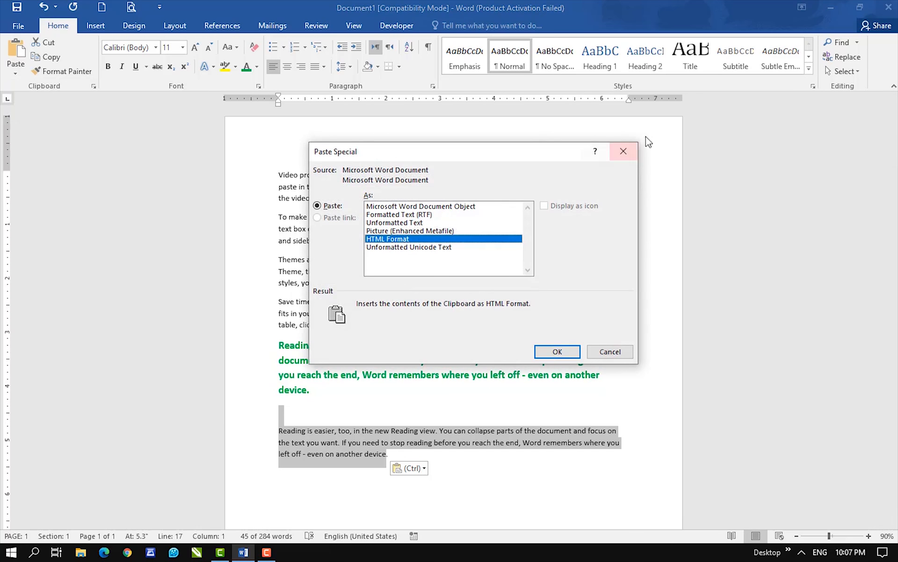
click(627, 150)
key(Delete)
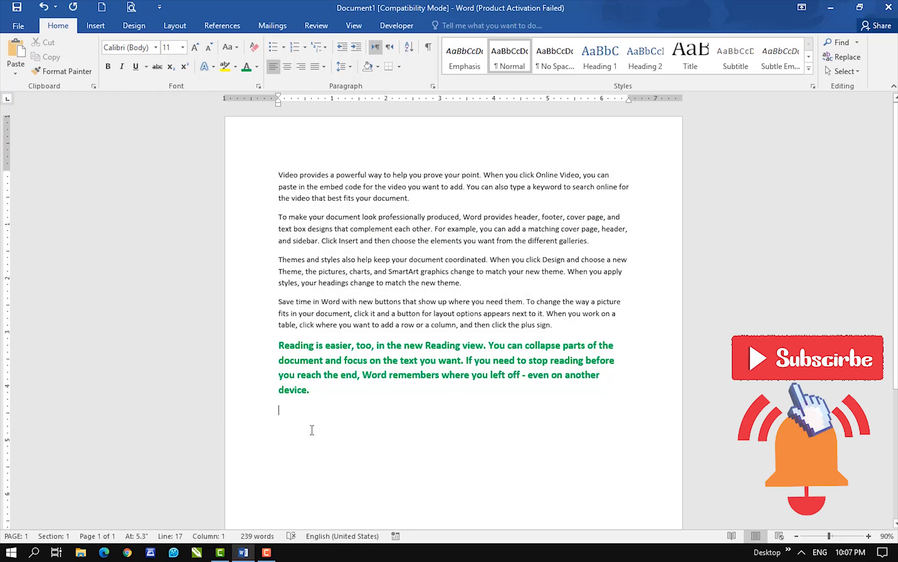
Step: Copy the entire green "Reading is easier, too" paragraph again
drag(315, 410, 269, 343)
click(287, 380)
triple_click(288, 379)
key(super+c)
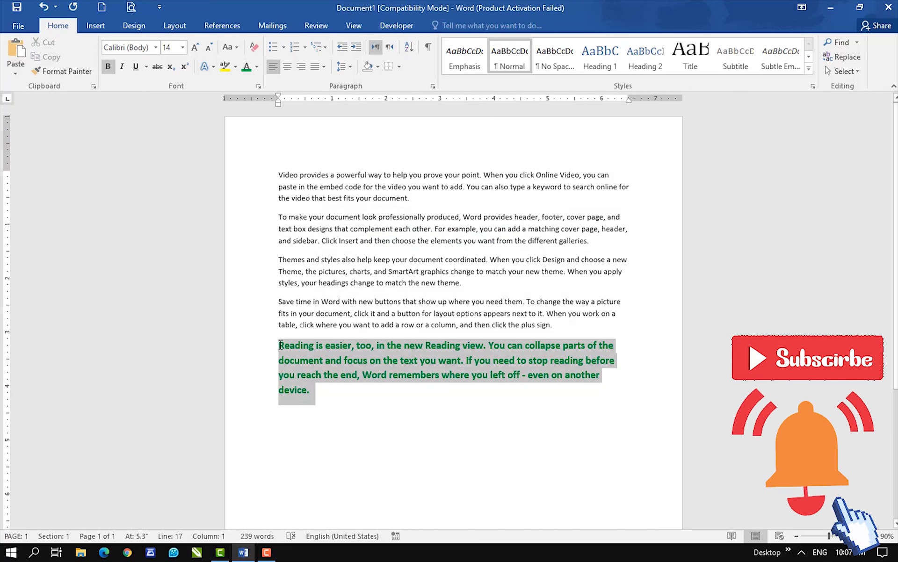
Step: Use Paste Special to insert the paragraph as a Microsoft Word Document Object displayed as icon, and place the icon below the green paragraph
click(15, 73)
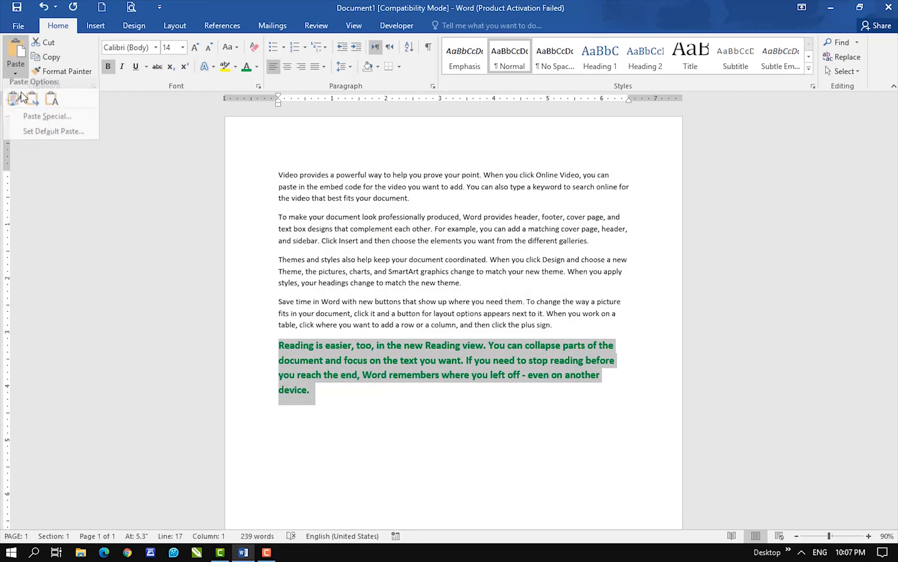
click(39, 116)
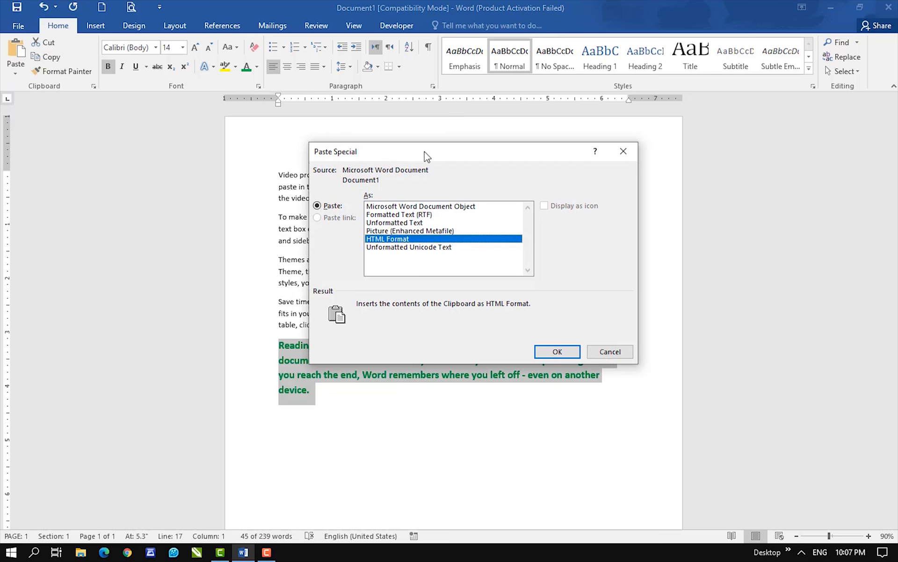
drag(424, 150, 403, 108)
click(386, 164)
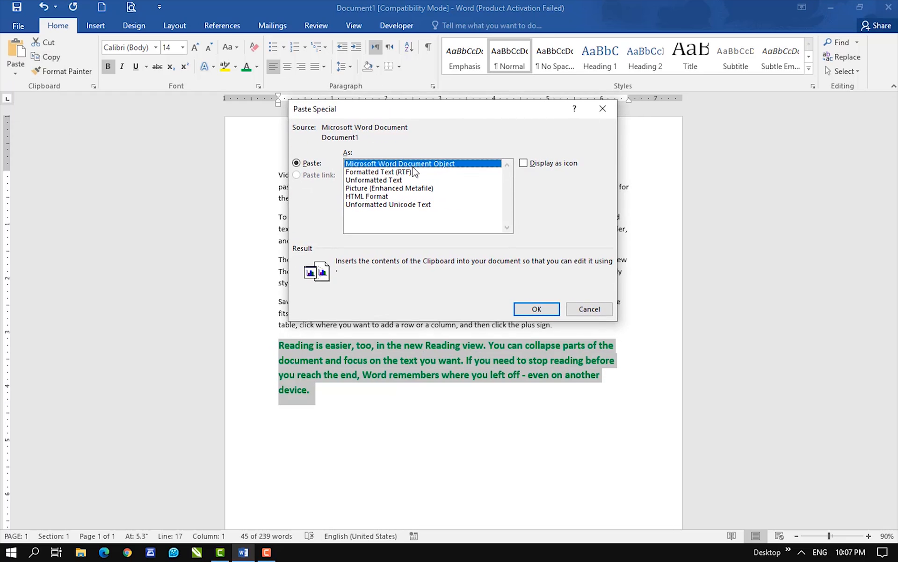
click(523, 164)
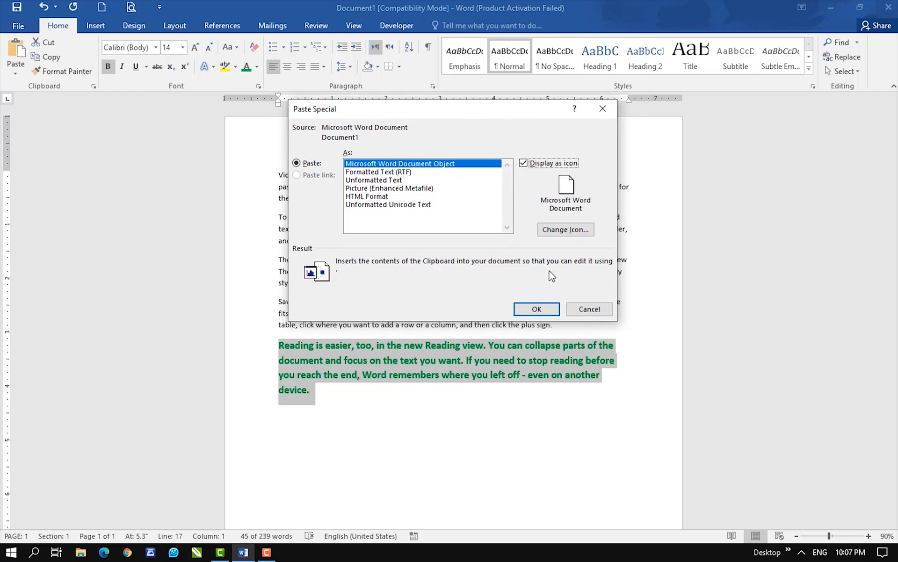
click(538, 310)
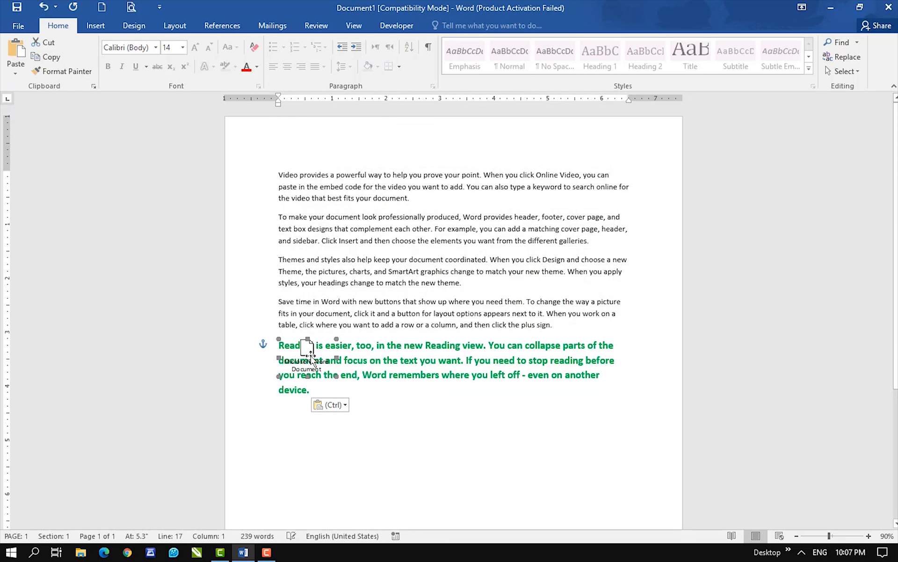
drag(307, 390, 306, 430)
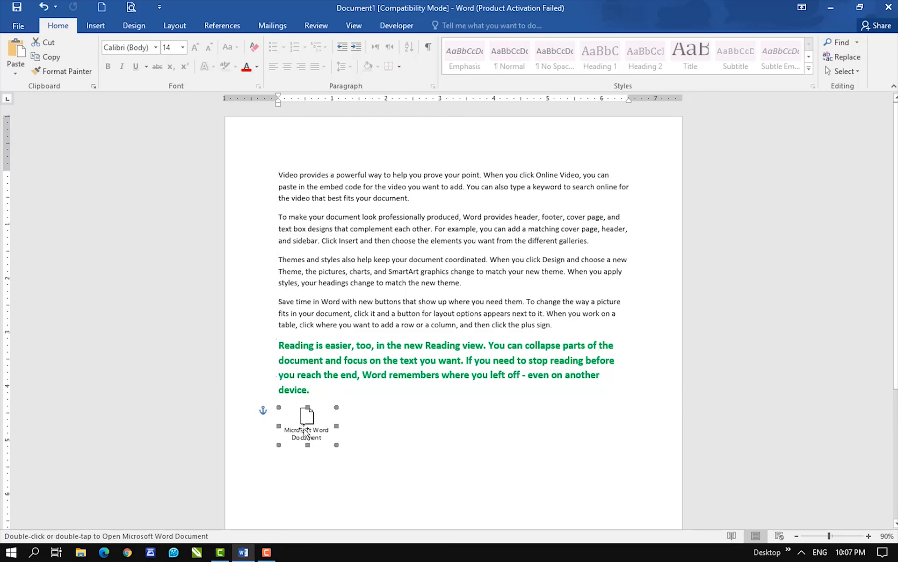
Step: Add "saDFSAdSADwas" and a new line "asdfdsa" to the embedded document's text, and delete its icon from the main document
double_click(306, 430)
click(362, 261)
text(saDFSAdSADwas)
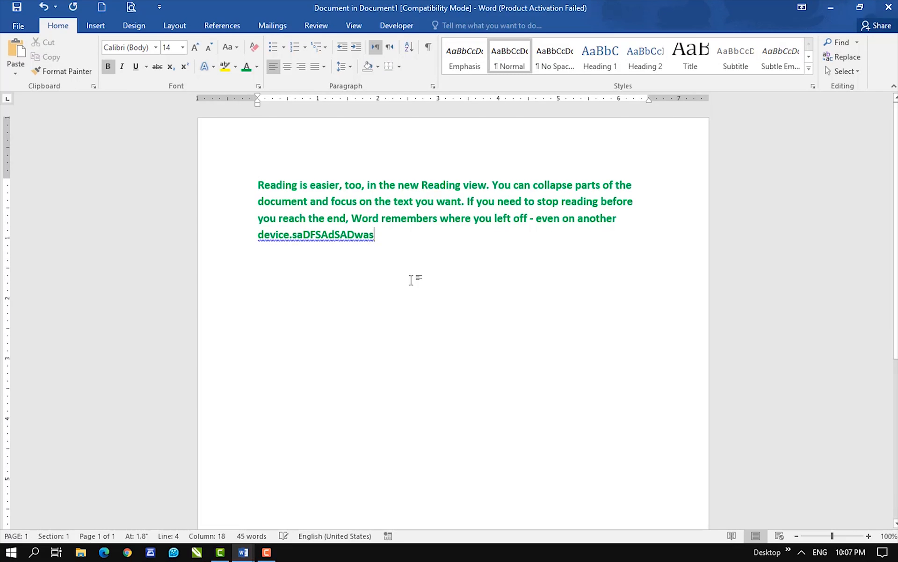
key(Return)
text(asdfdsa)
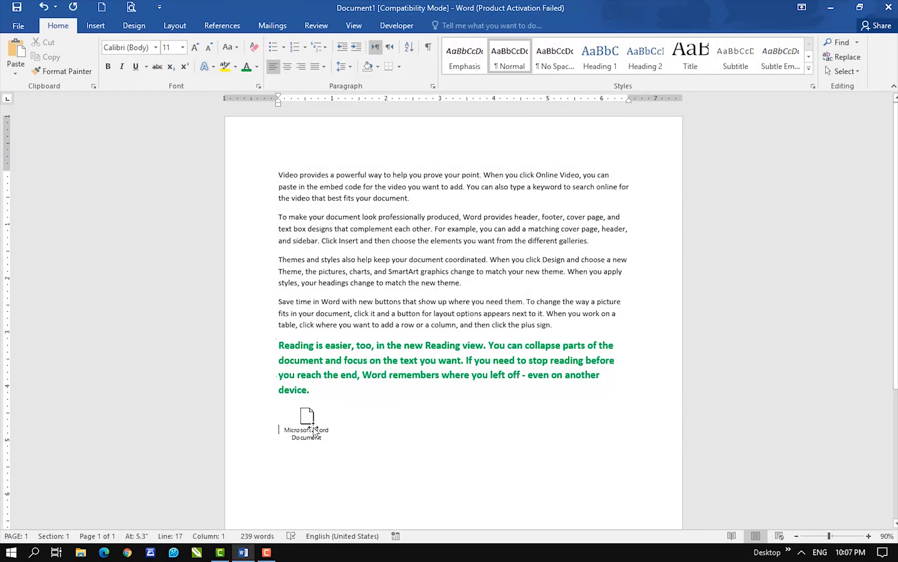
key(Delete)
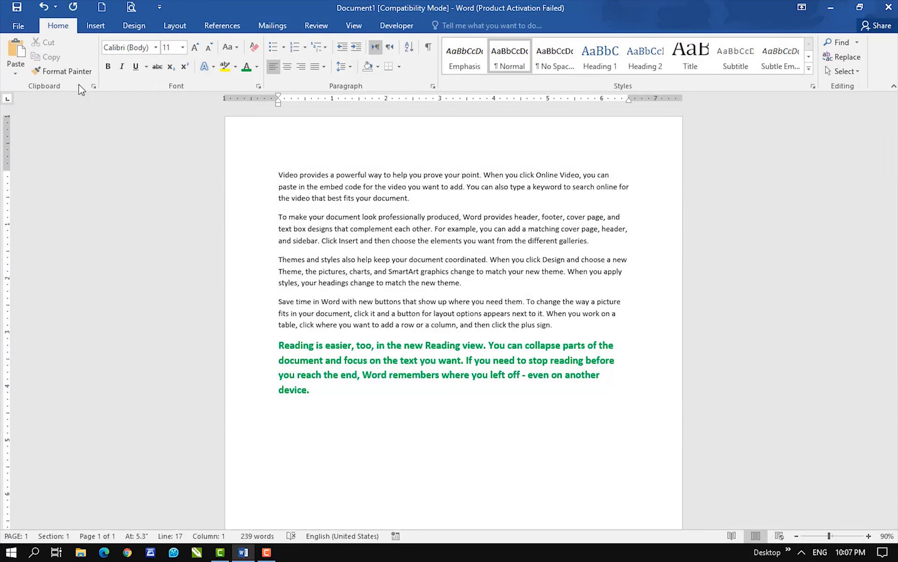
Step: Paste the copied paragraph below as Formatted Text (RTF) through Paste Special, and undo the paste
click(15, 71)
click(47, 121)
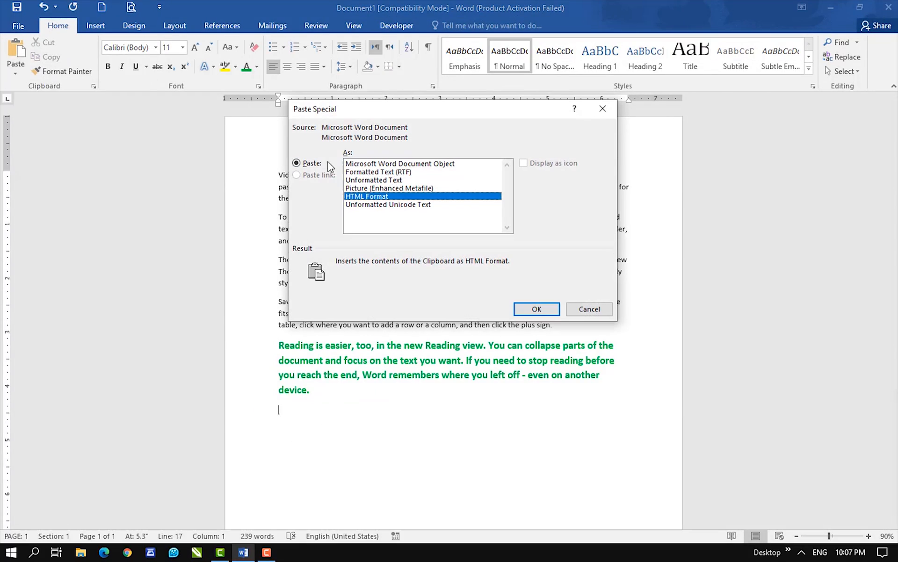
click(379, 172)
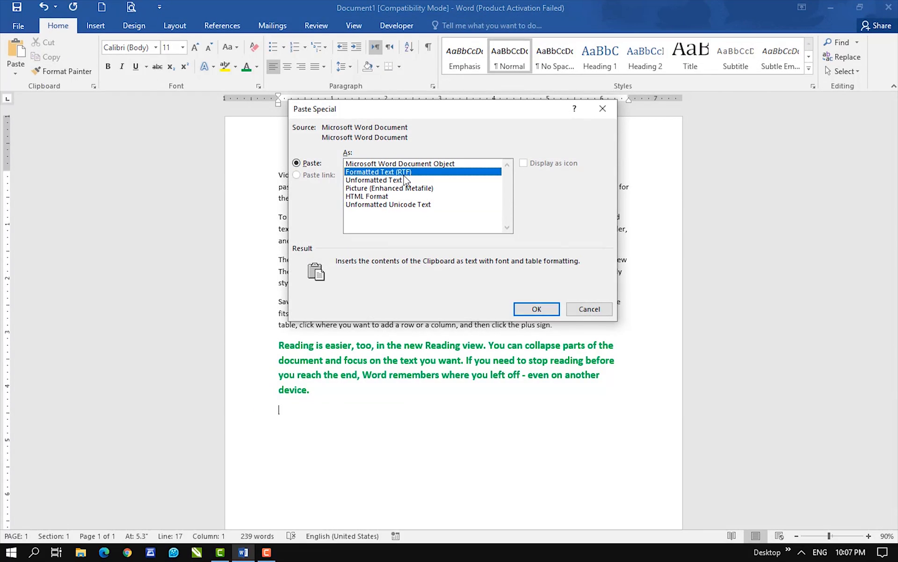
click(533, 311)
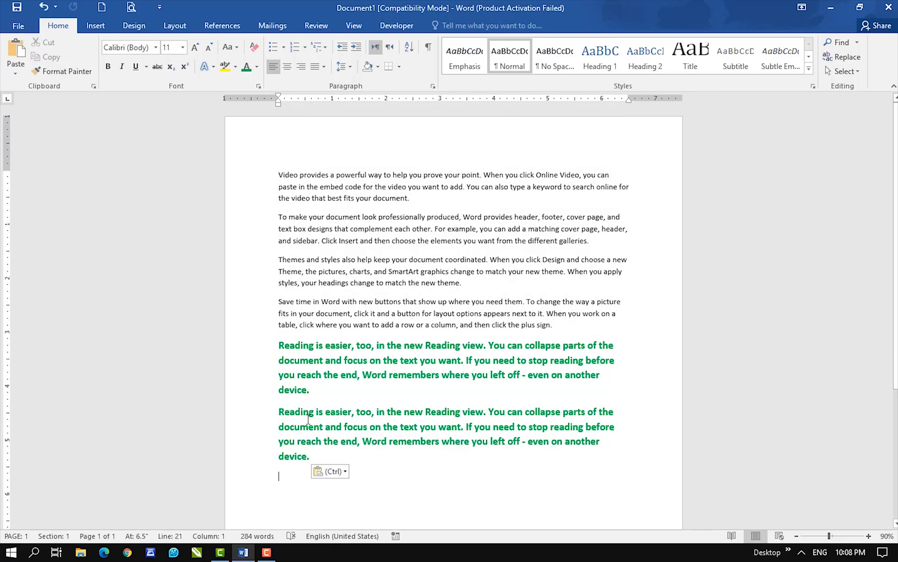
key(ctrl+z)
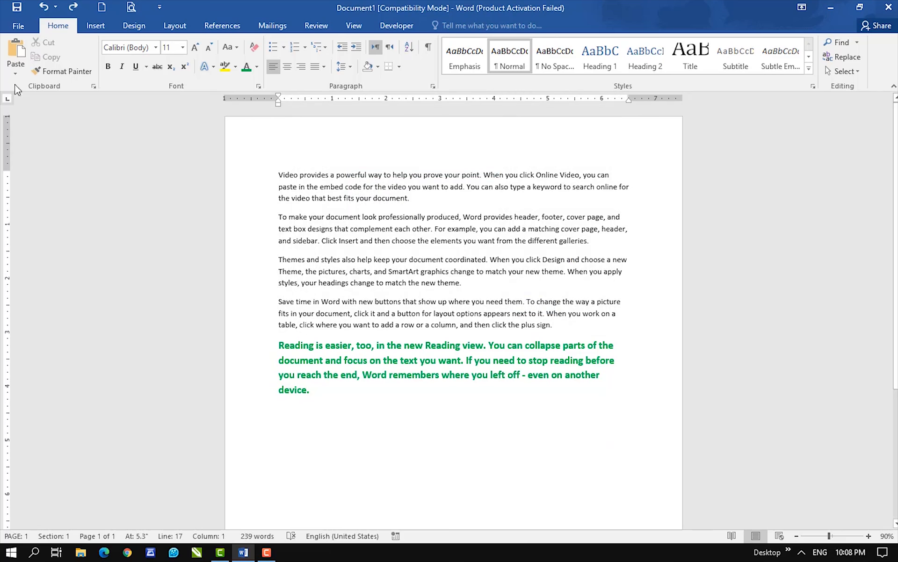
Step: Paste the copied paragraph below the green one as Unformatted Text through Paste Special, and undo the paste
click(16, 74)
click(45, 122)
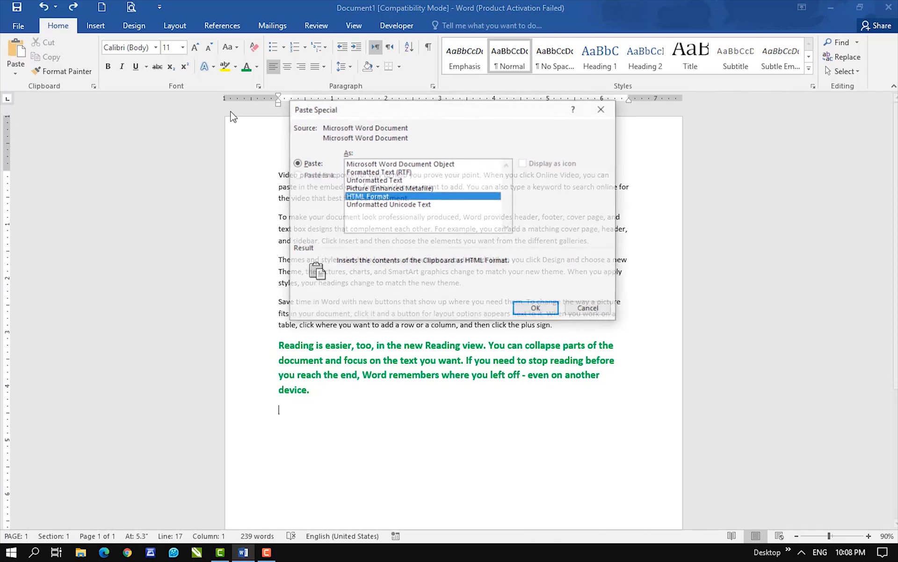
click(380, 180)
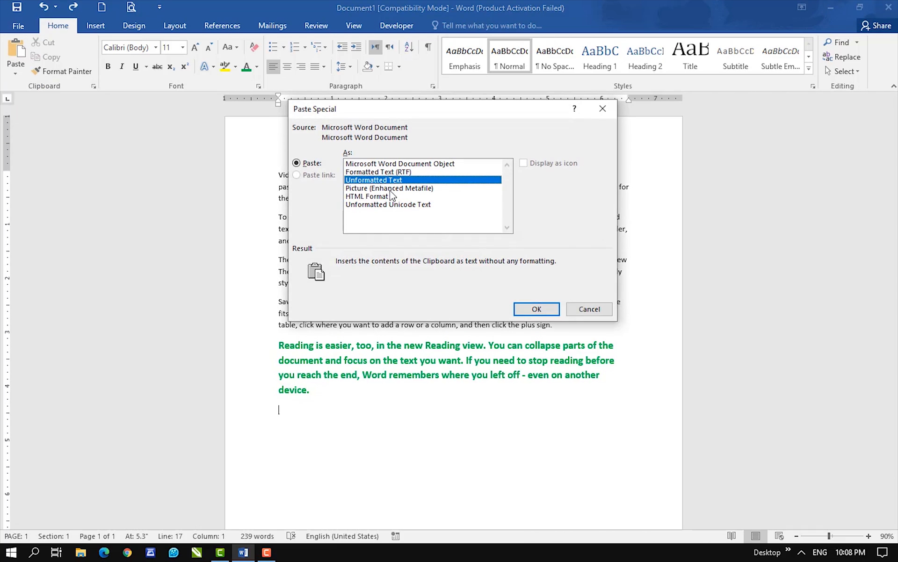
click(536, 312)
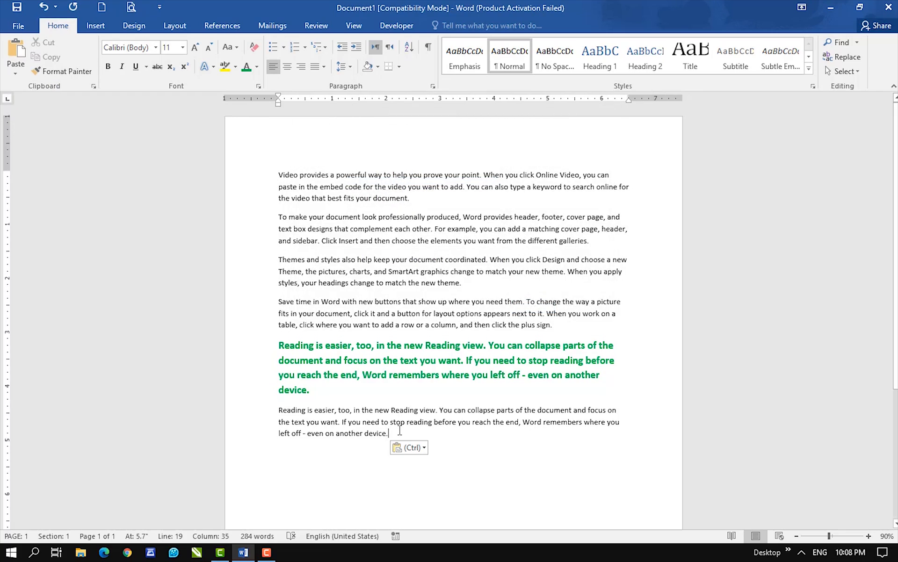
key(ctrl+z)
Step: Insert the copied paragraph as Picture (Enhanced Metafile) through Paste Special, move the picture around below the green paragraph, and delete it
click(15, 73)
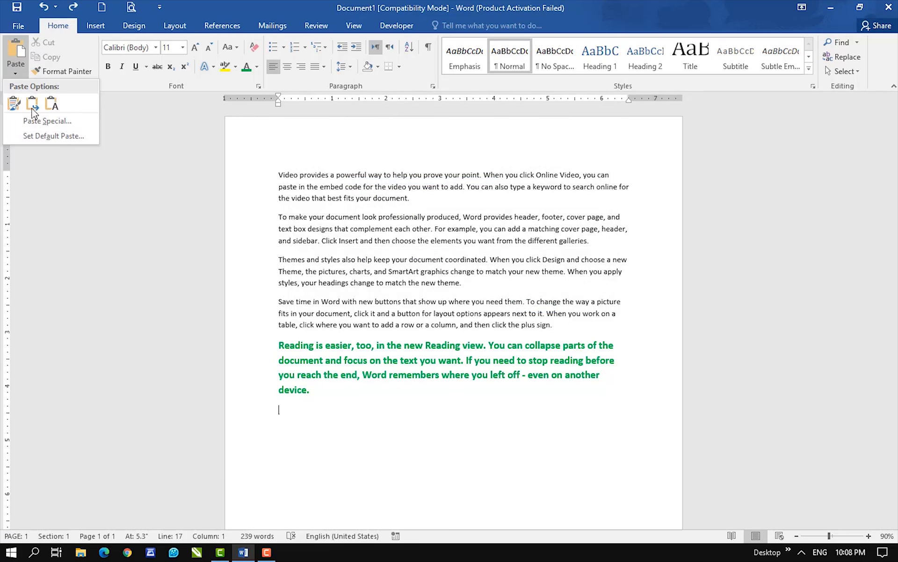
click(45, 120)
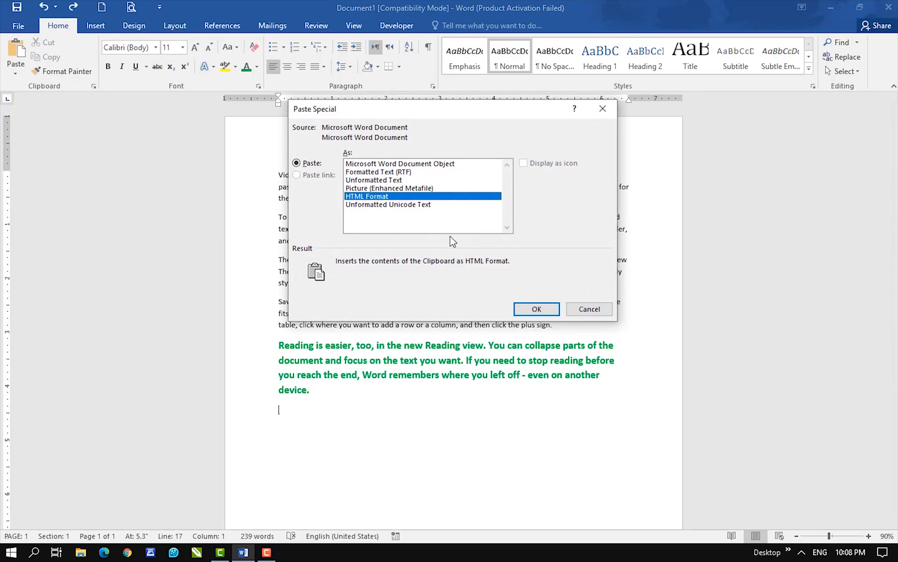
click(367, 189)
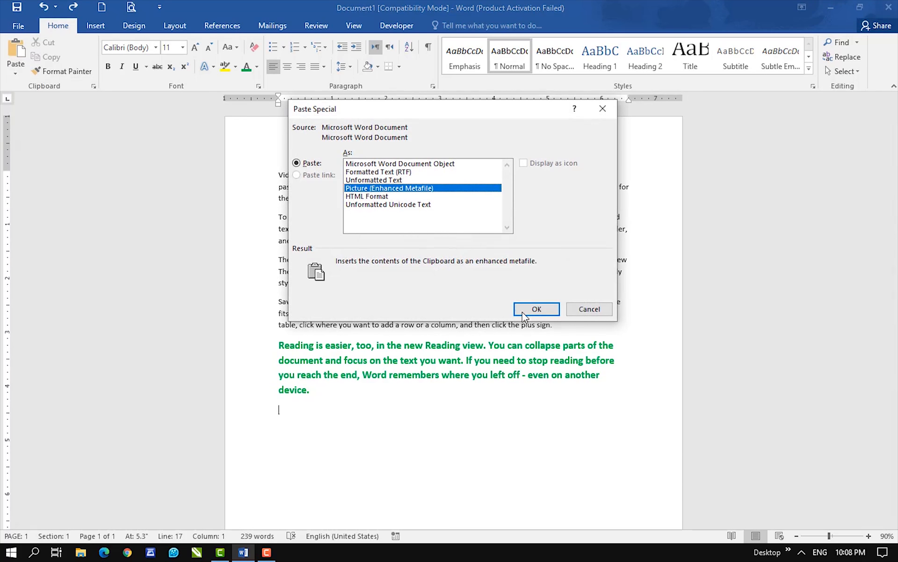
click(536, 310)
mouse_move(436, 436)
mouse_down()
mouse_move(421, 278)
mouse_move(437, 241)
mouse_move(438, 399)
mouse_move(426, 436)
mouse_move(439, 445)
mouse_up()
drag(628, 409, 545, 417)
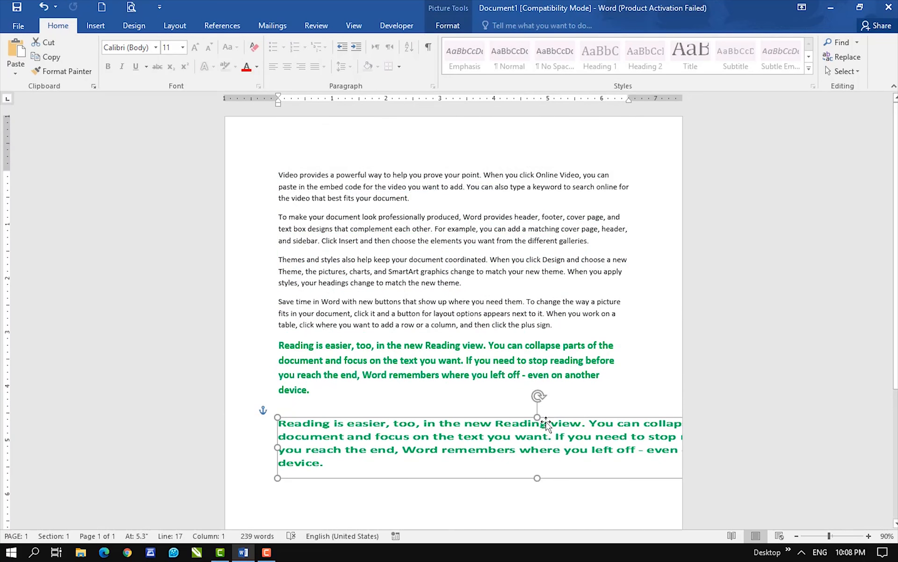
key(Delete)
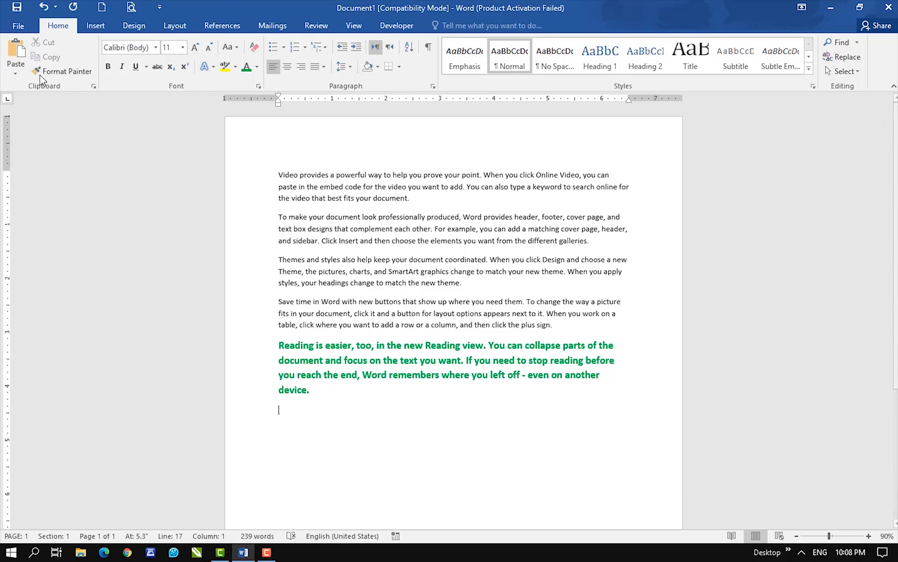
Step: Paste the copied paragraph below the green one in HTML Format through Paste Special, and undo the paste
click(15, 70)
click(42, 123)
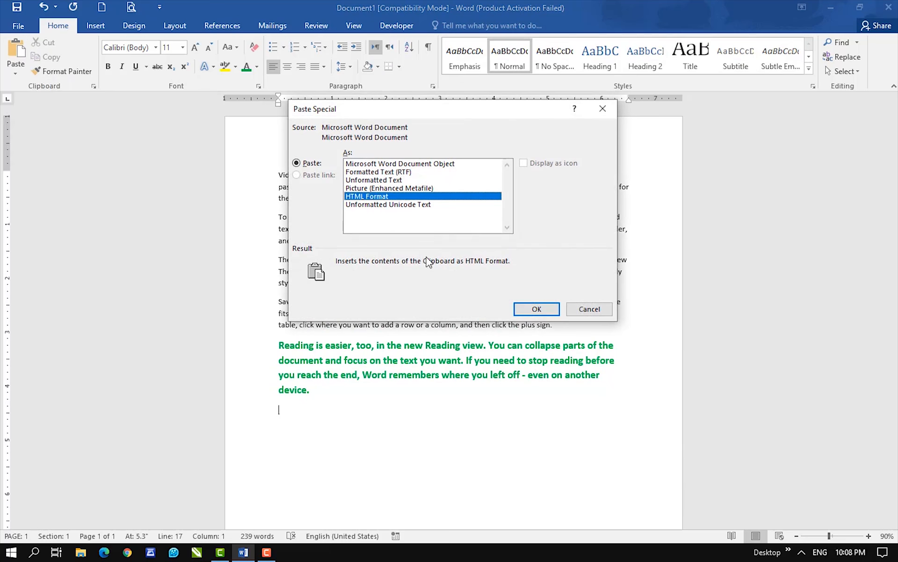
drag(446, 119, 439, 175)
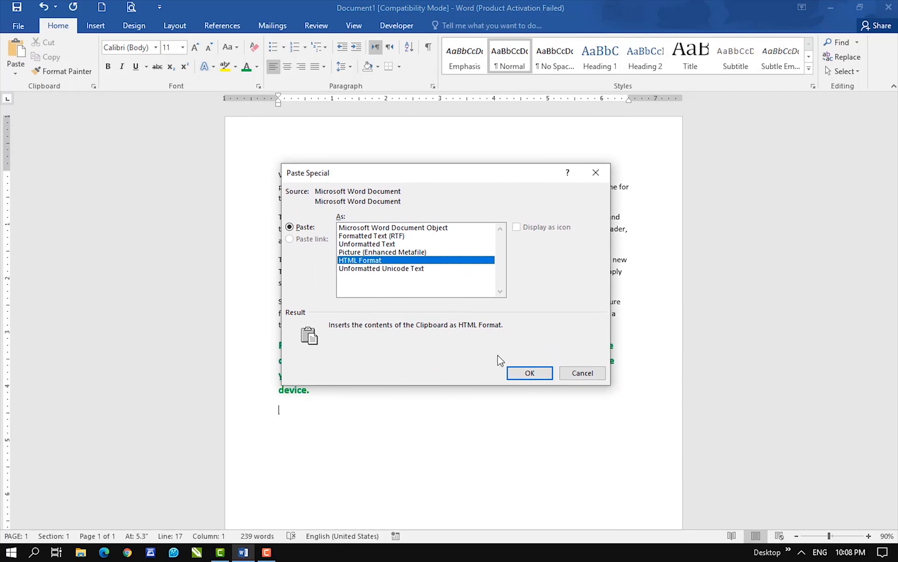
click(514, 372)
click(367, 411)
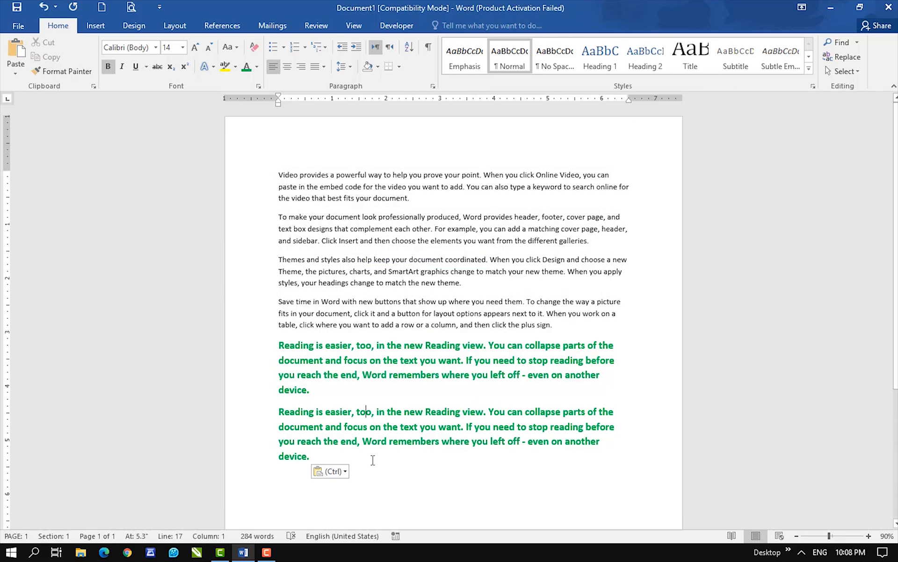
key(ctrl+z)
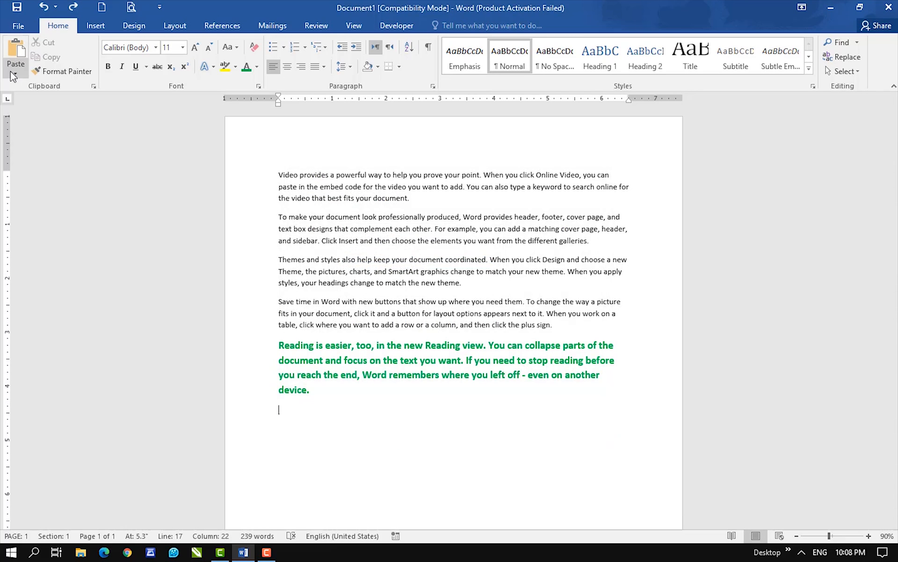
Step: Paste the copied paragraph below the green one as Unformatted Unicode Text through Paste Special
click(16, 73)
click(64, 123)
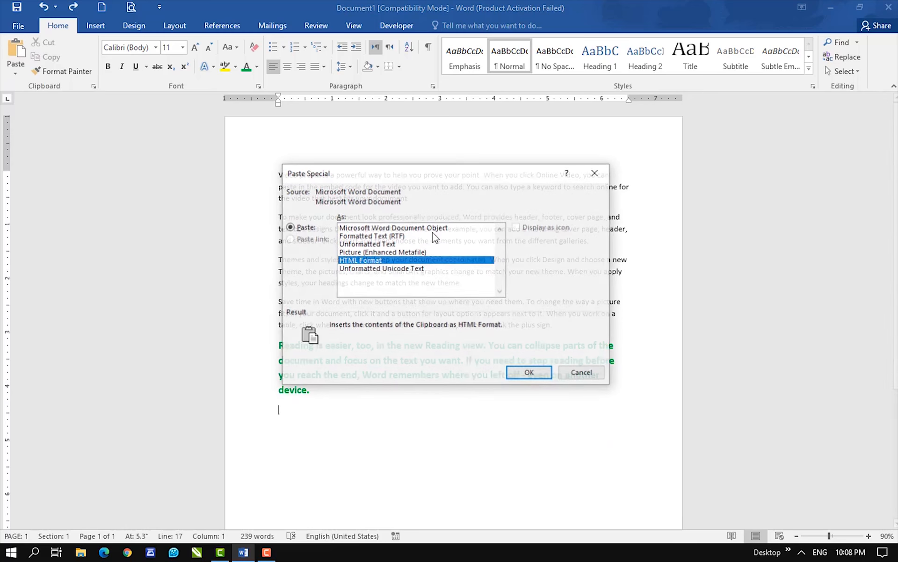
click(379, 269)
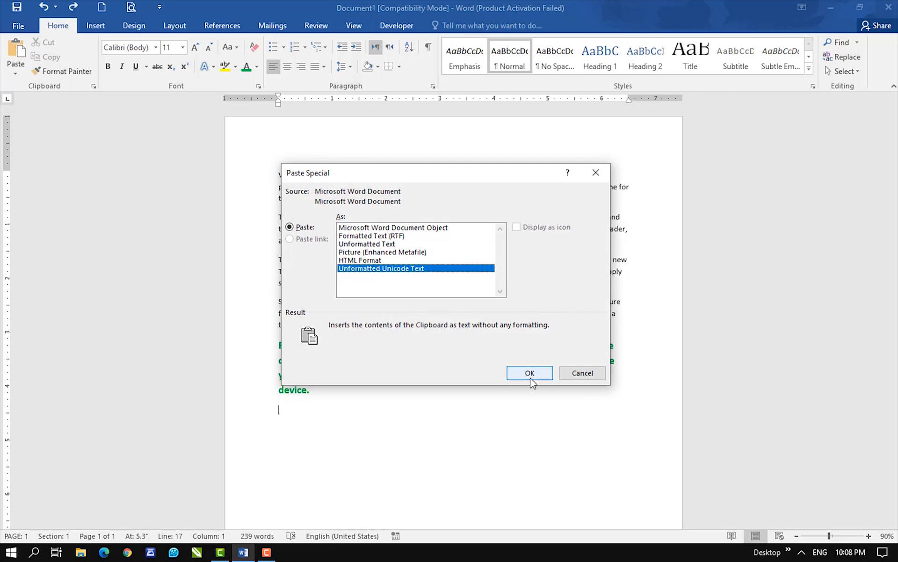
drag(415, 174, 519, 117)
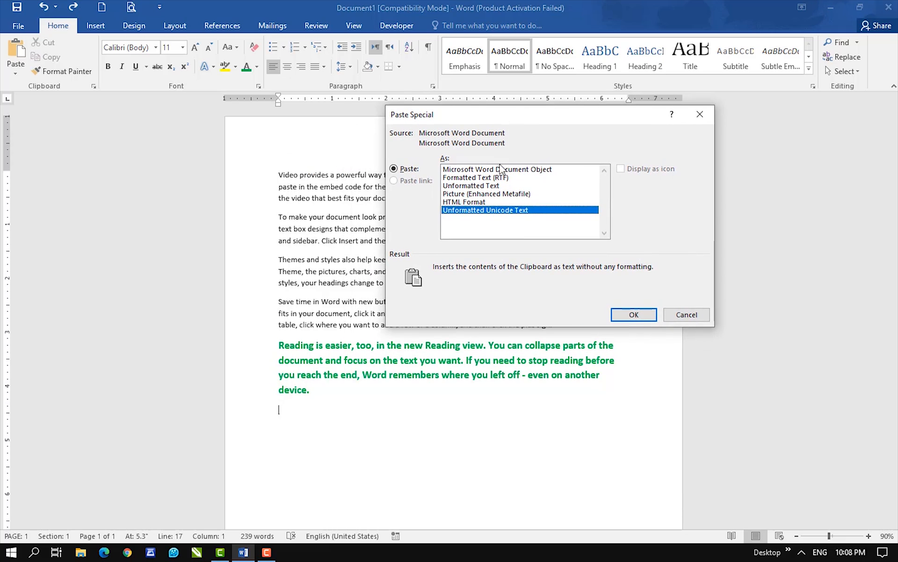
click(633, 314)
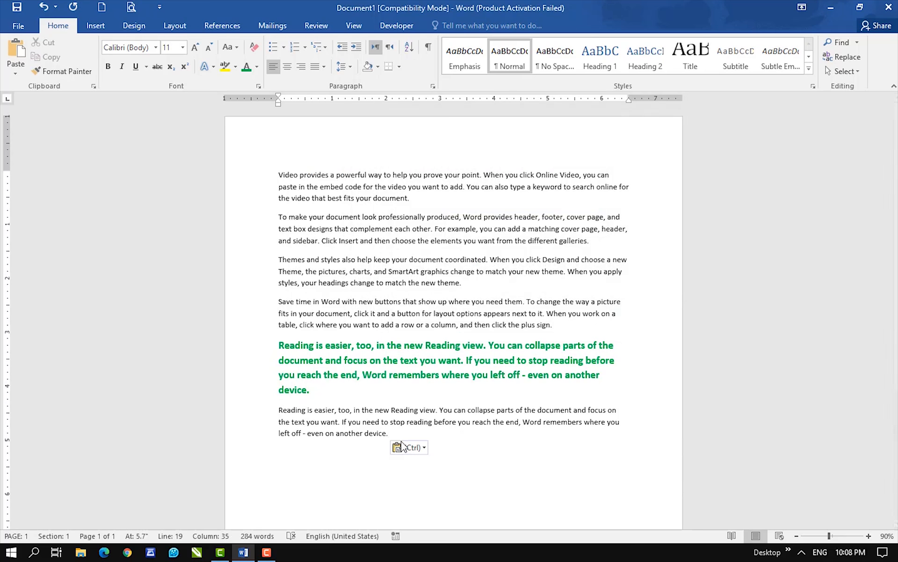
Step: Show the list of collected Clipboard items, undo the Unicode text paste, and close the list
click(94, 86)
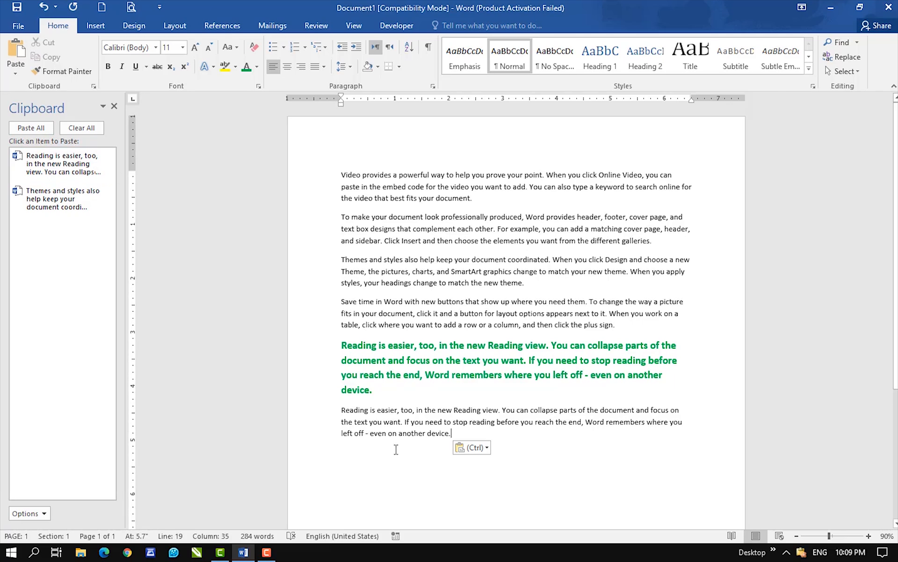
key(ctrl+z)
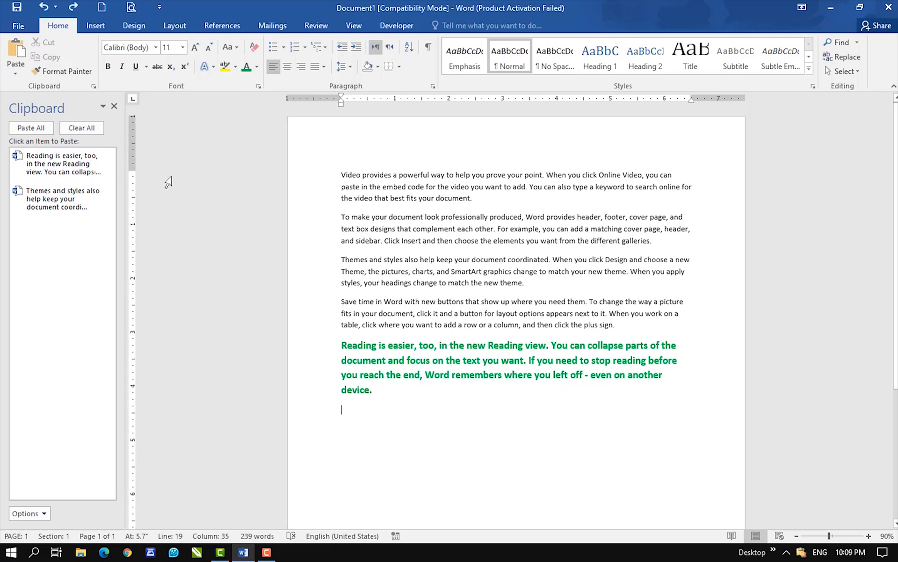
click(113, 106)
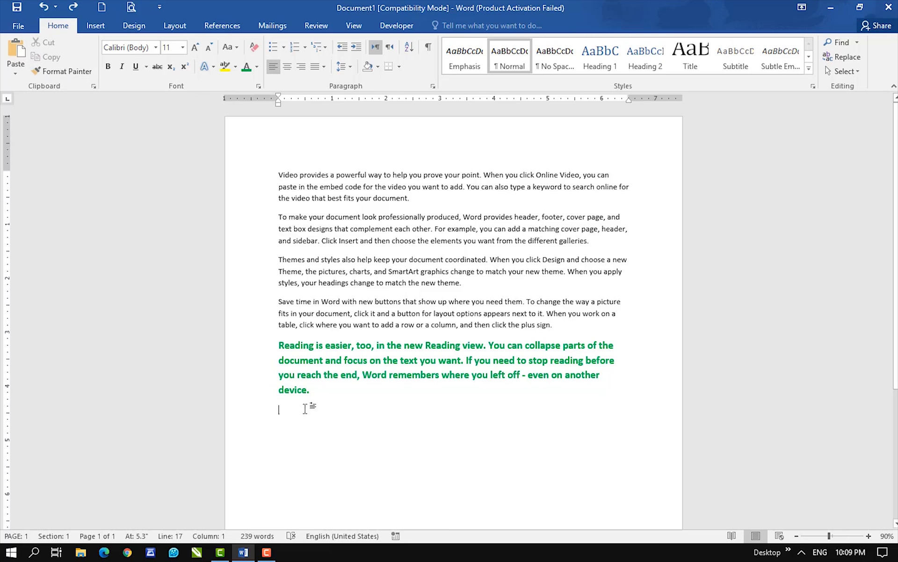
Step: Apply a light-blue shadowed text effect and the standard red font color to the whole green "Reading is easier, too" paragraph
drag(315, 390, 279, 360)
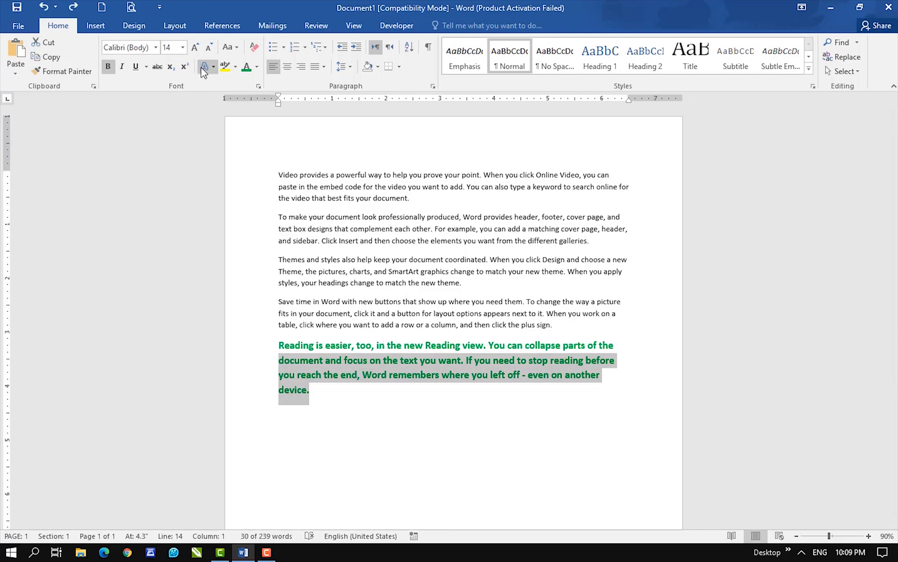
triple_click(327, 402)
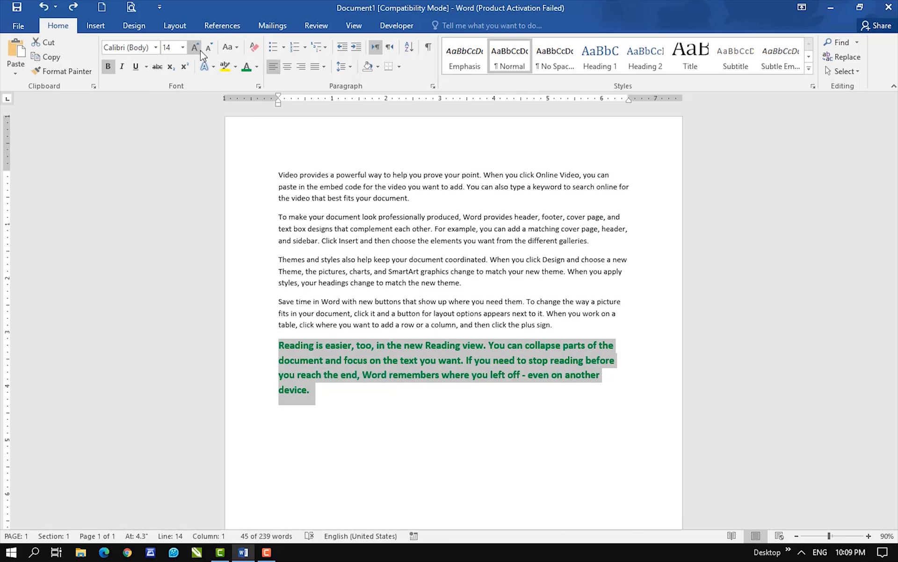
click(212, 68)
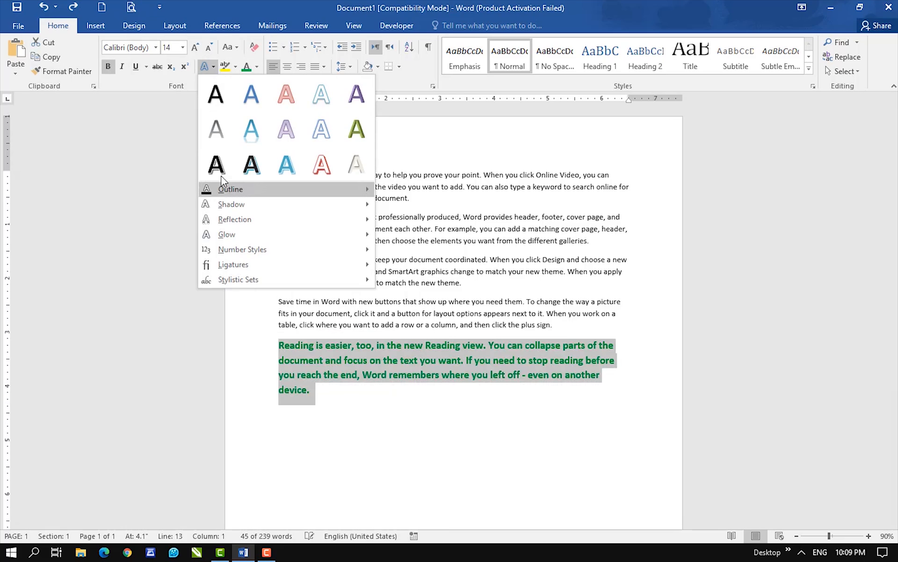
click(291, 169)
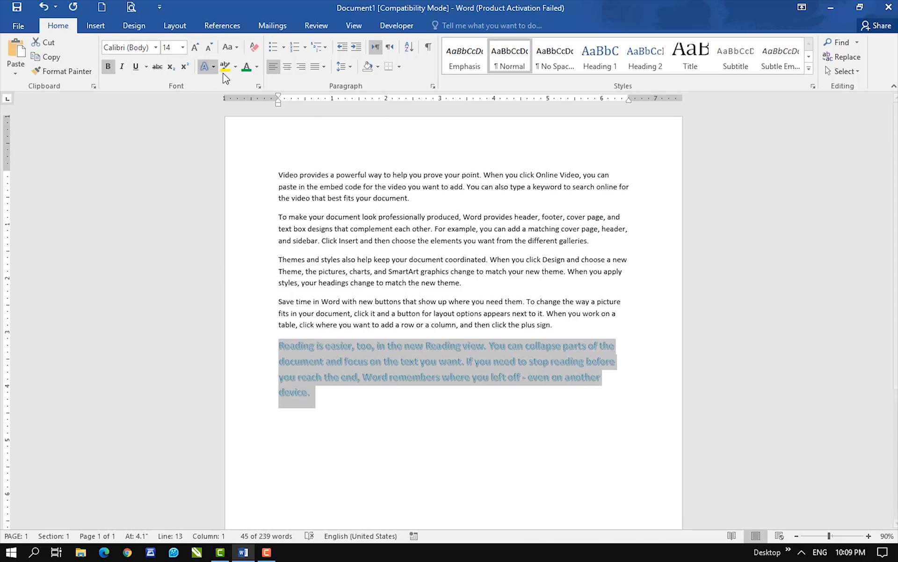
click(259, 67)
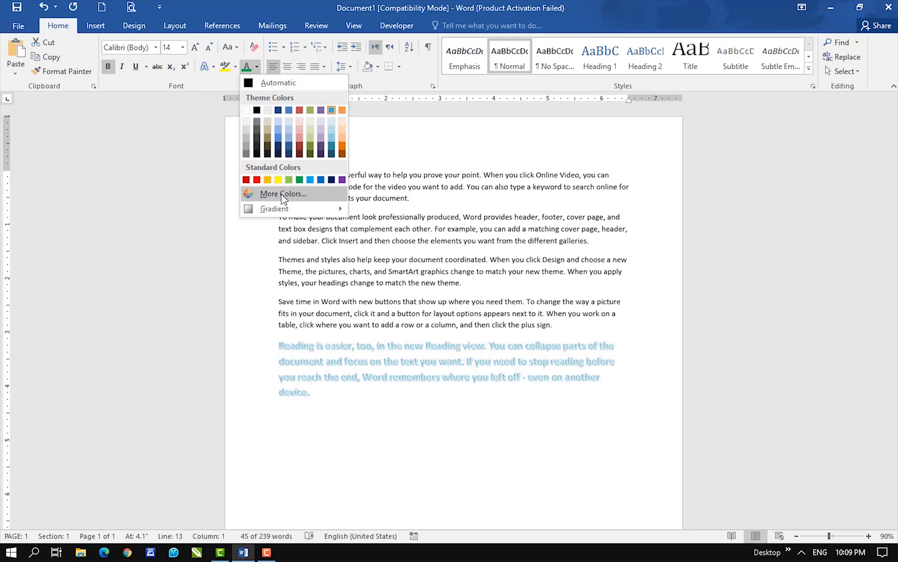
click(256, 178)
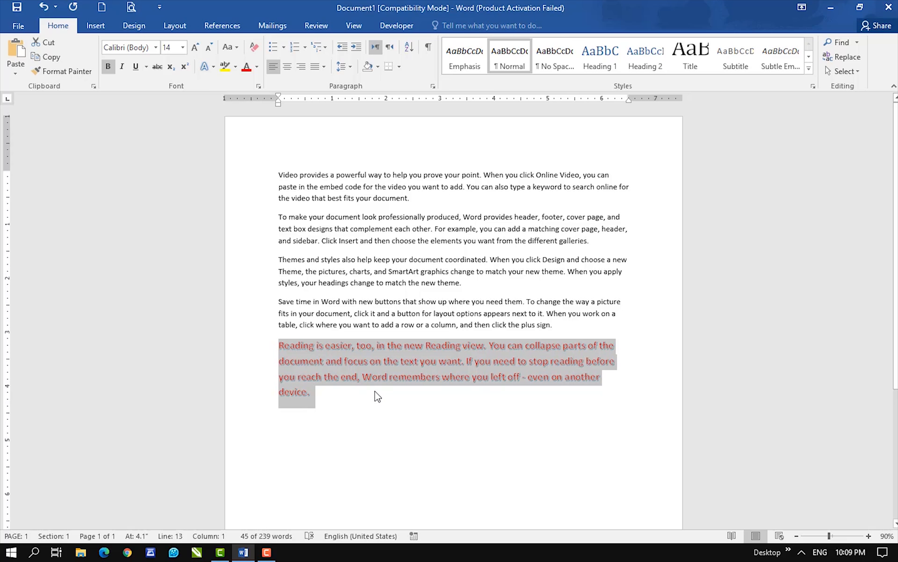
click(312, 403)
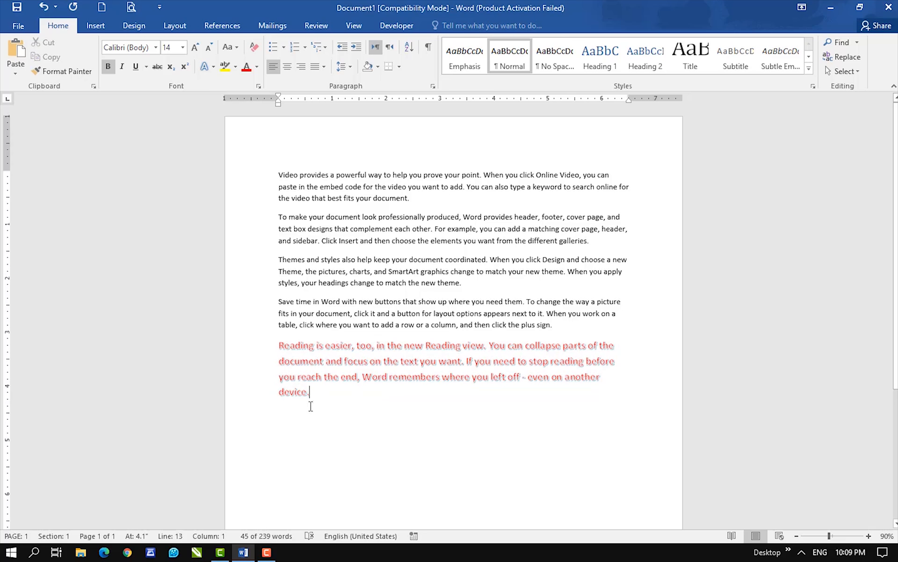
Step: Copy the formatting of the word "device" onto the "Themes and styles" paragraph with Format Painter, and undo the formatting
drag(321, 398, 290, 392)
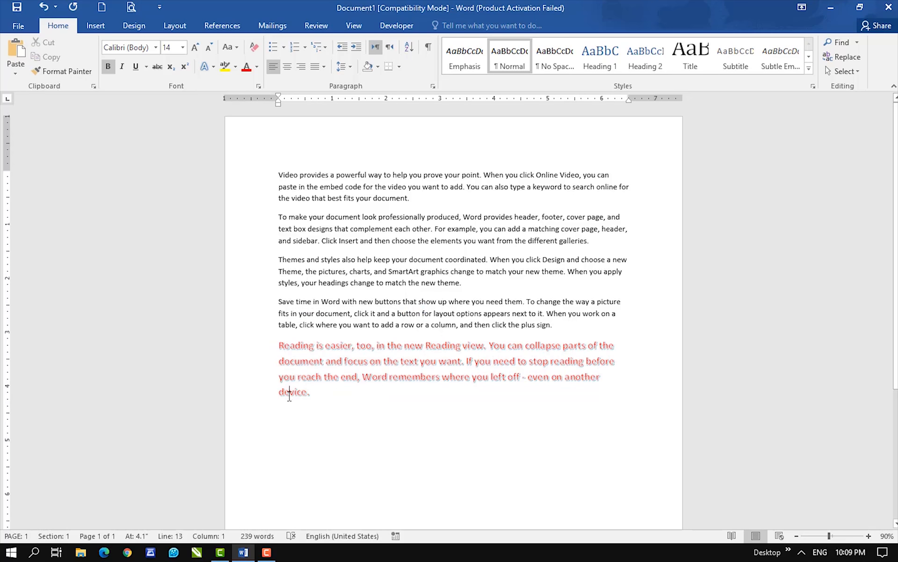
double_click(292, 392)
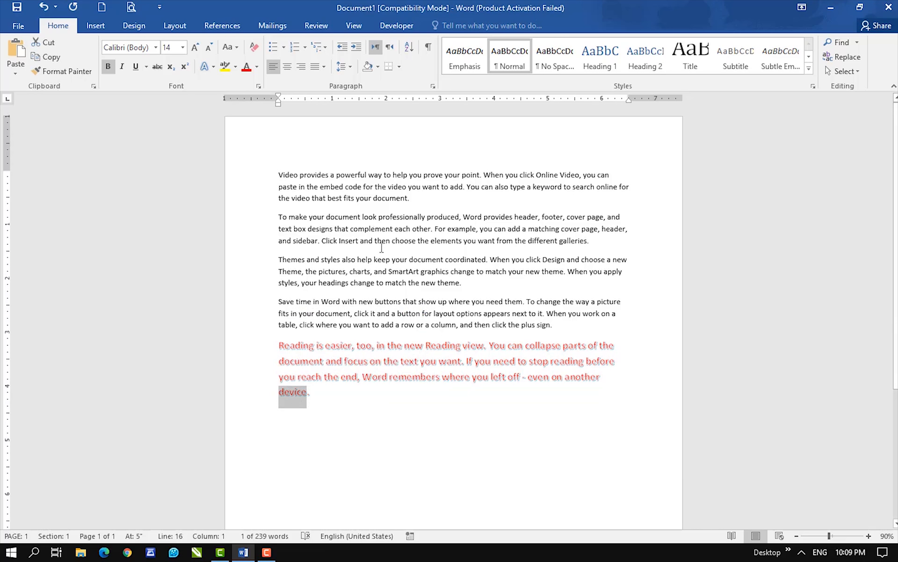
click(56, 75)
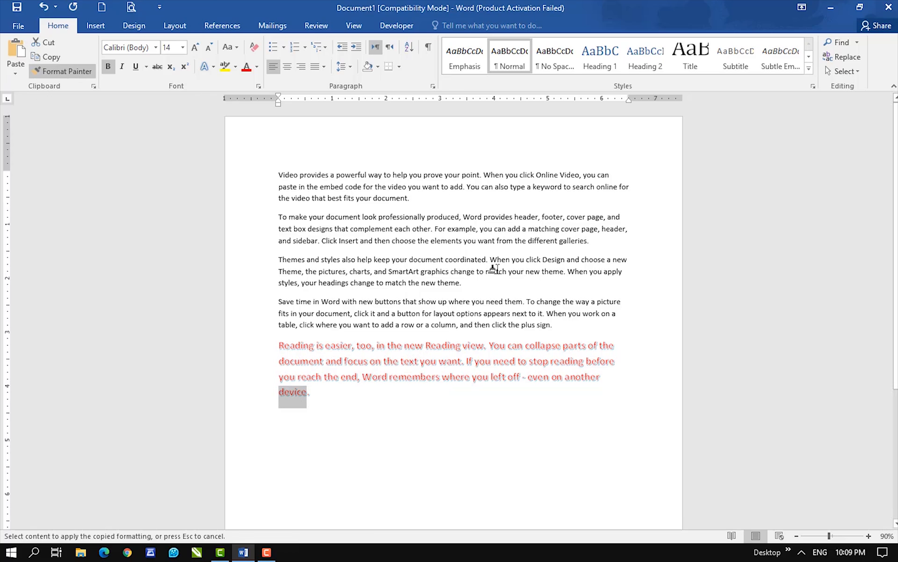
drag(462, 284, 276, 260)
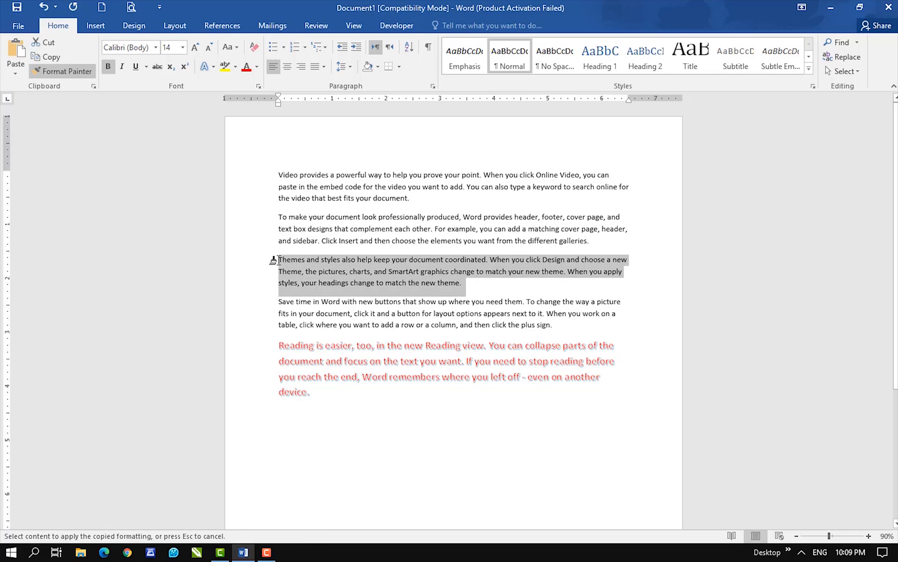
drag(278, 260, 279, 260)
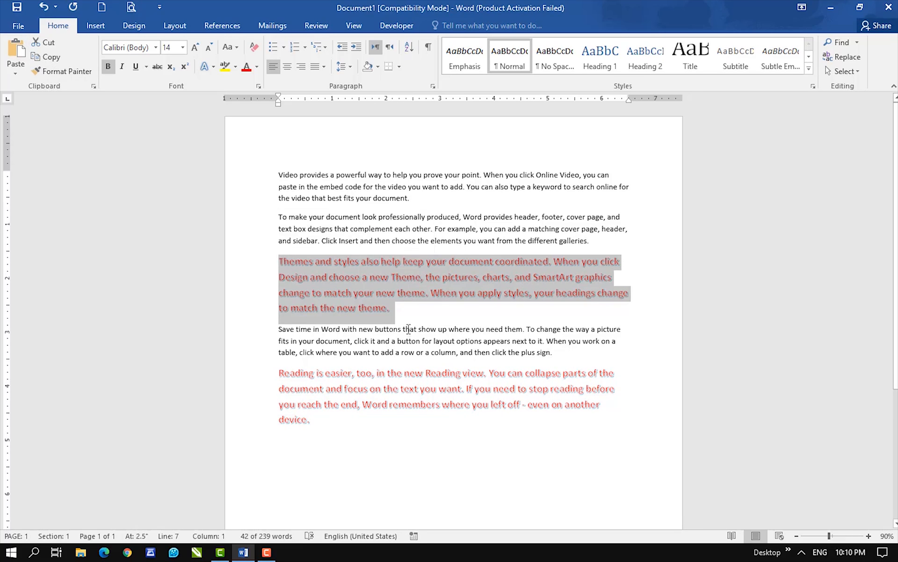
click(347, 261)
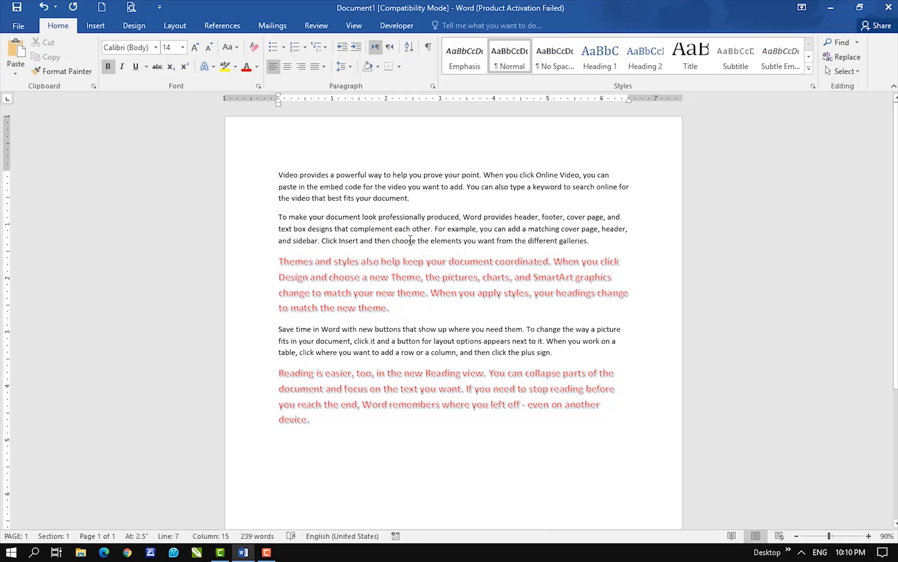
drag(411, 240, 324, 223)
click(329, 229)
key(ctrl+z)
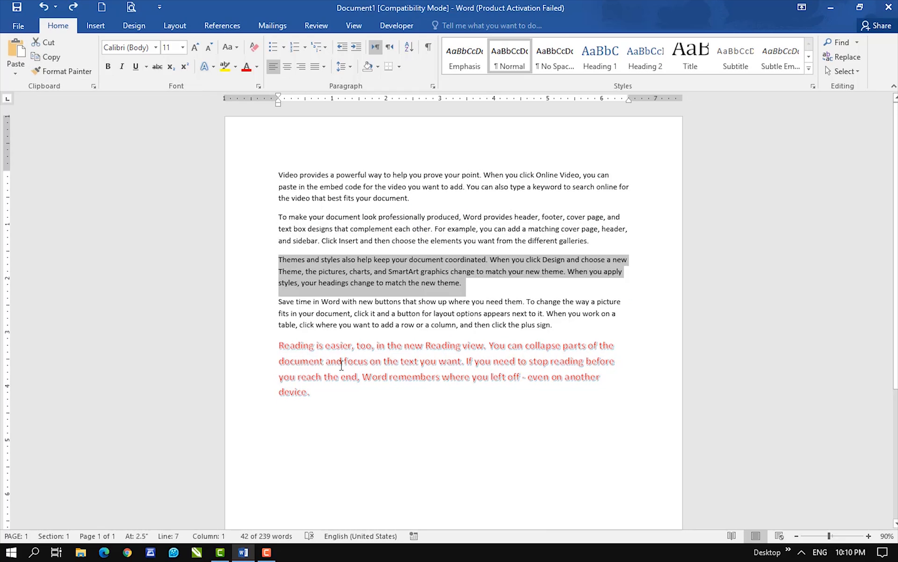
Step: Copy the formatting of the word "focus" with Format Painter onto the "Save time" paragraph, the "Video provides" paragraph and the words "Insert and then choose"
double_click(353, 362)
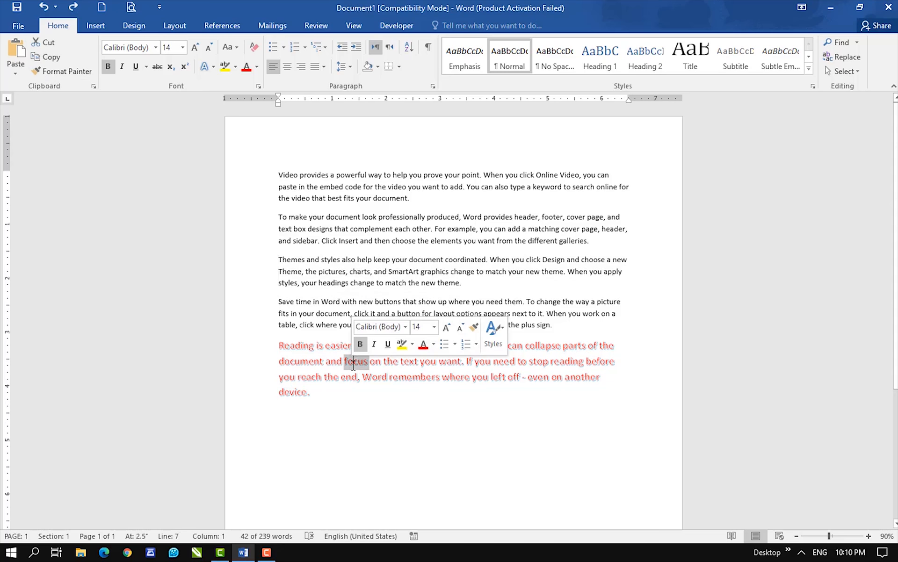
click(60, 74)
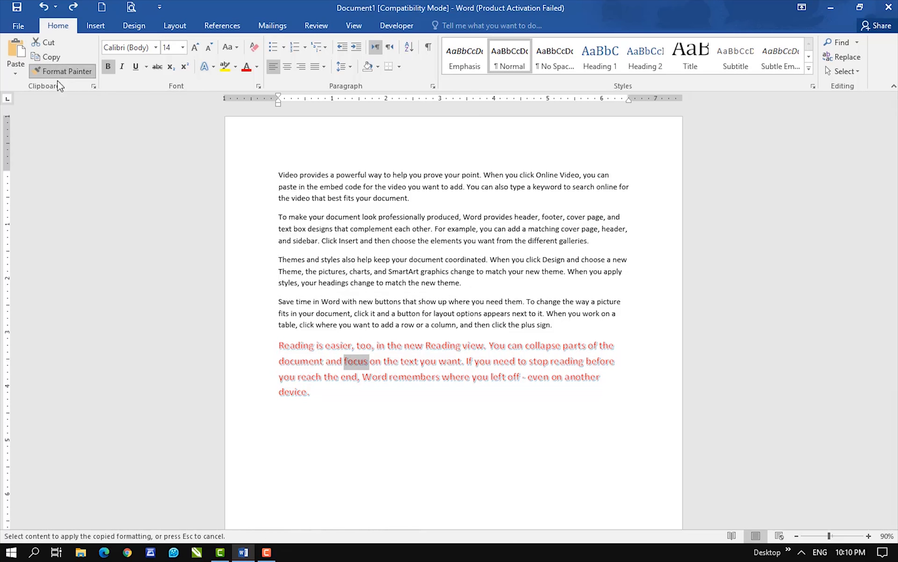
drag(554, 328, 268, 303)
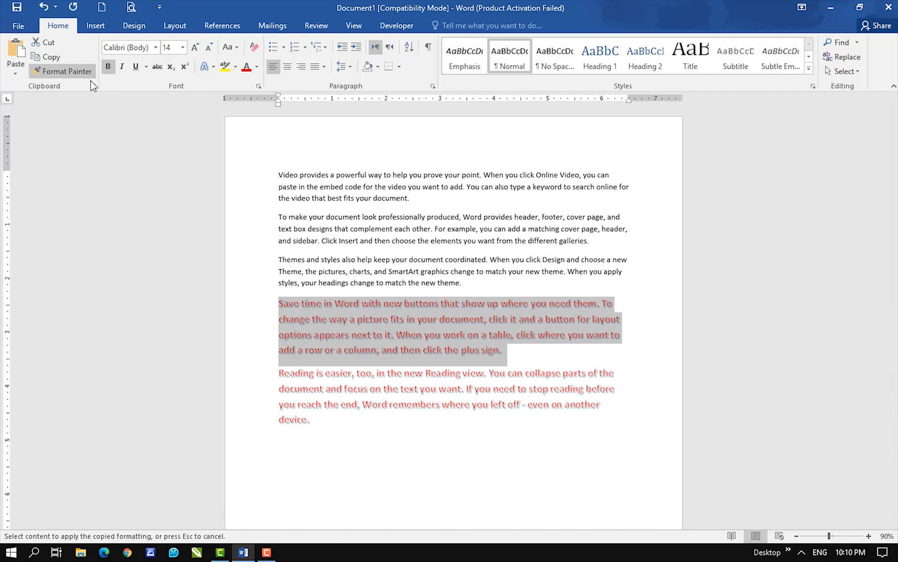
mouse_move(420, 199)
mouse_down()
mouse_move(276, 186)
mouse_move(266, 173)
mouse_up()
drag(418, 268, 339, 268)
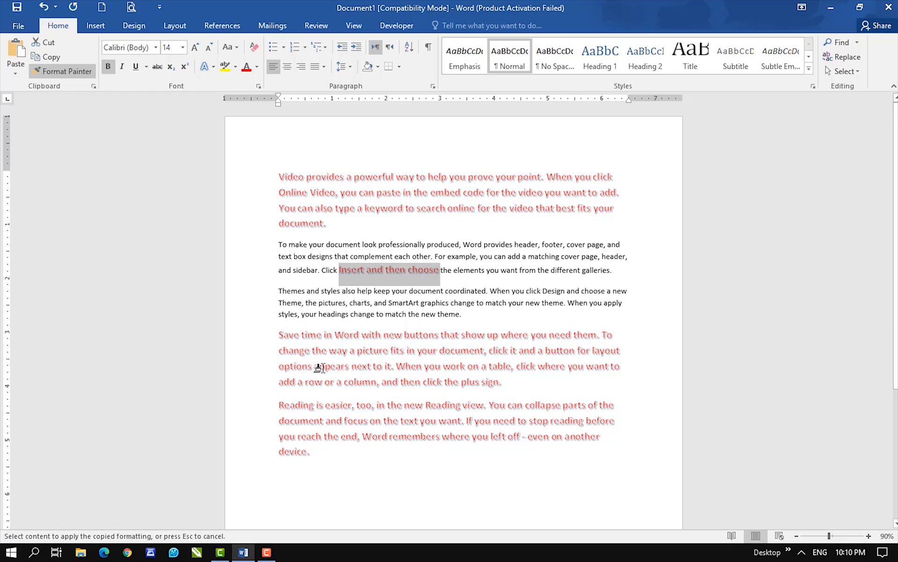
click(70, 74)
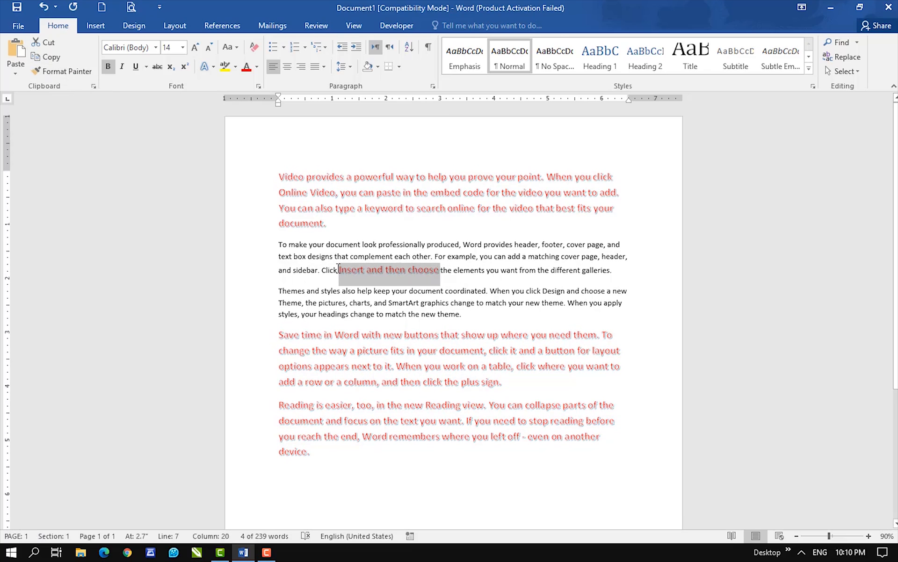
Step: With the Clipboard pane shown, copy most of the "Themes and styles" paragraph and cut "picture fits in your document" through "When you work" from the "Save time" paragraph
click(93, 87)
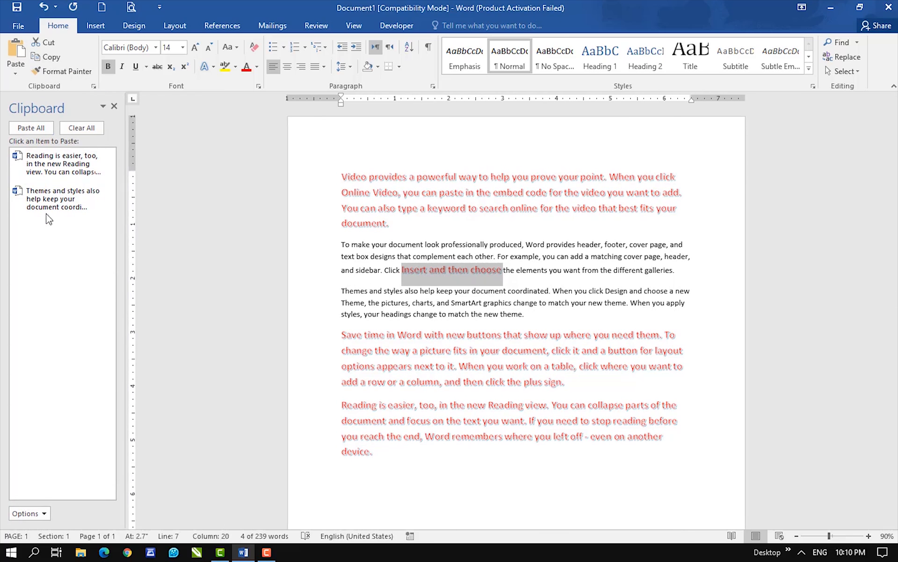
click(407, 366)
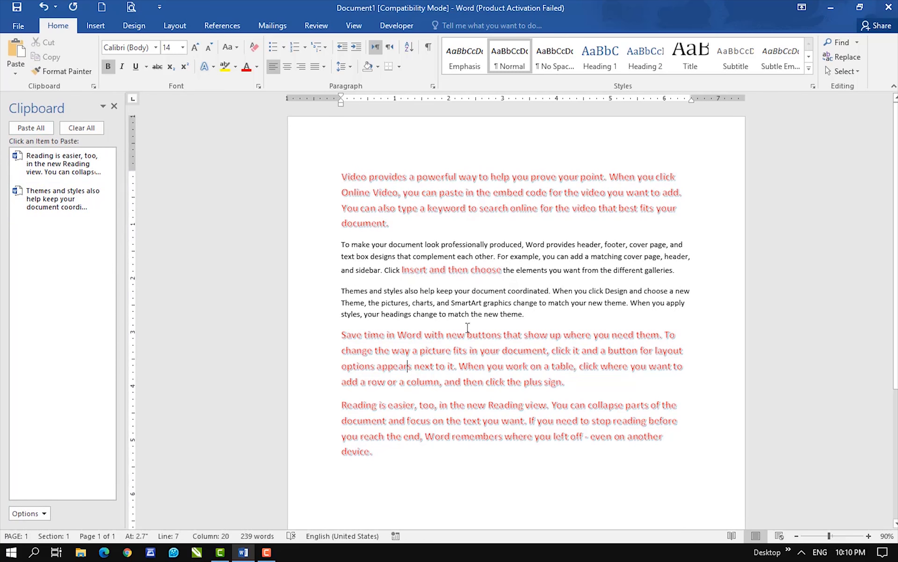
drag(469, 316, 369, 292)
click(46, 56)
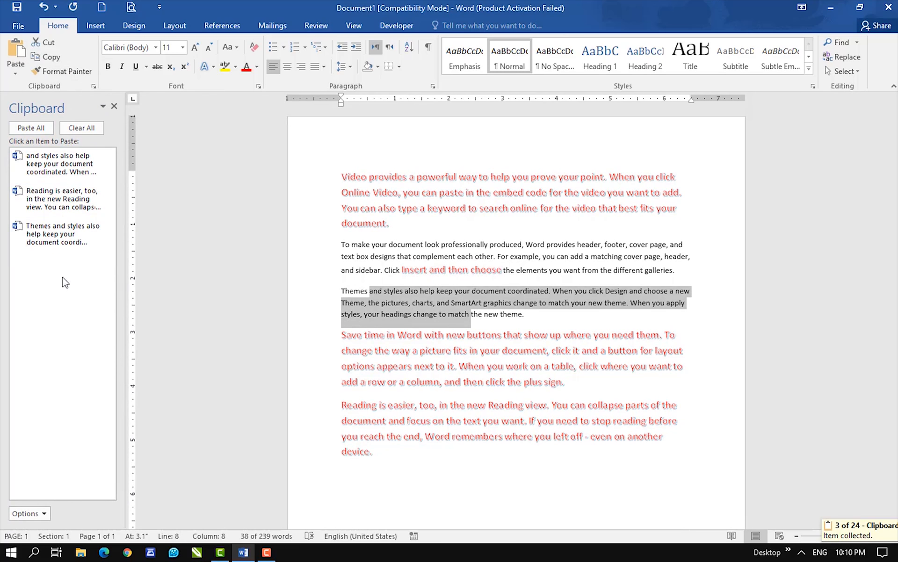
drag(527, 366, 432, 351)
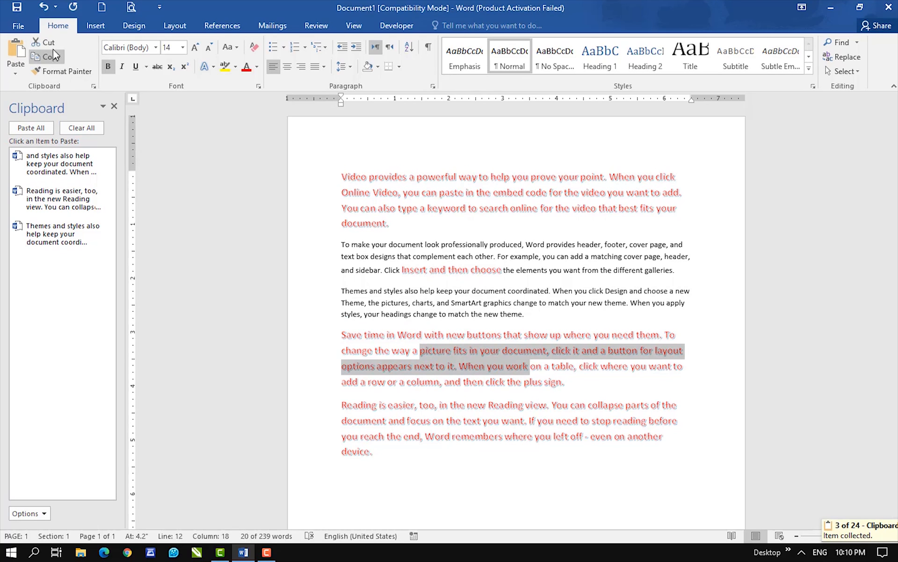
click(46, 42)
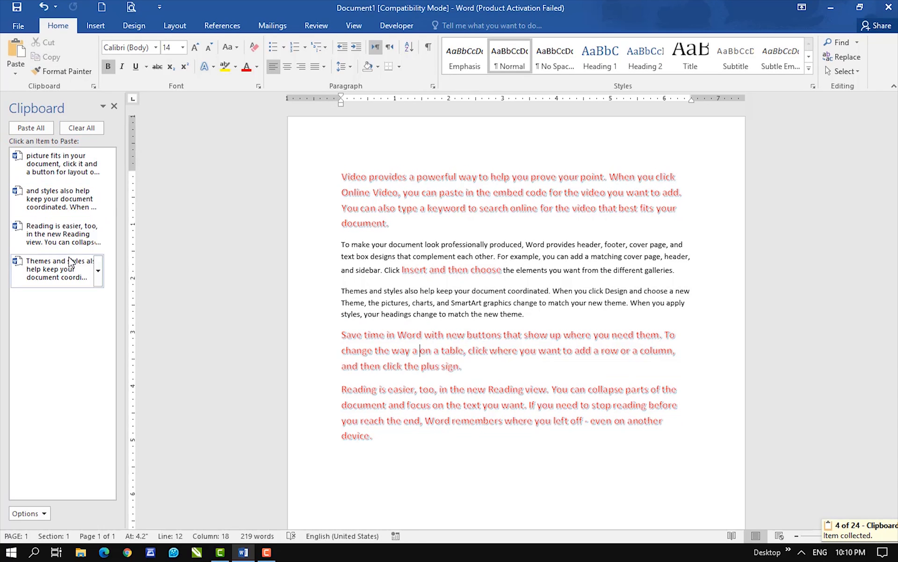
Step: Paste the three most recent Clipboard items one by one at the end of the document, and paste all collected items together below them
click(51, 170)
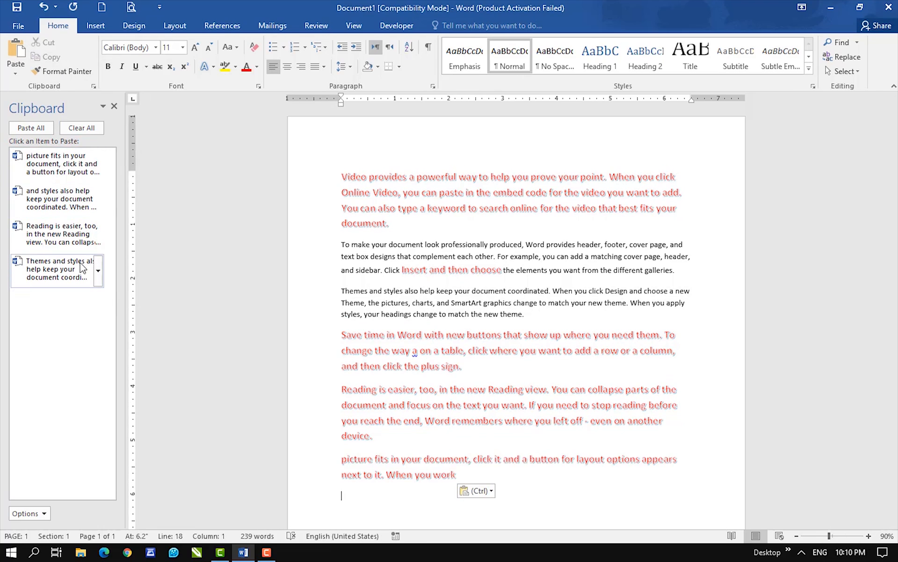
click(47, 198)
click(50, 234)
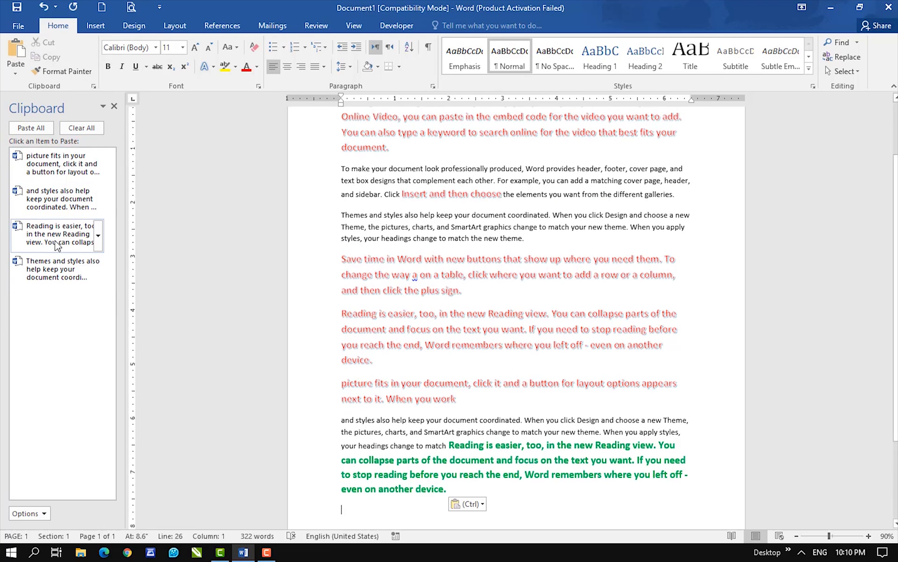
click(32, 128)
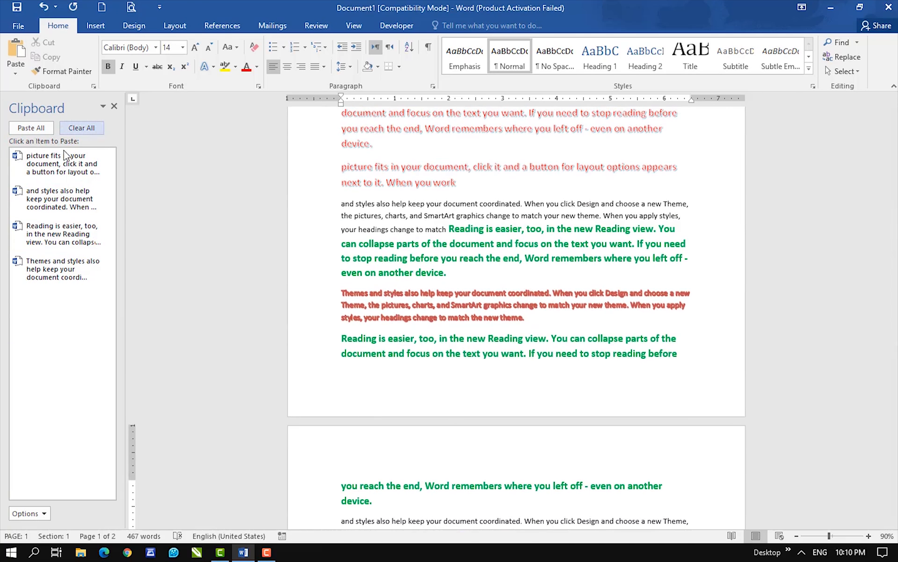
Step: Clear all collected items from the Clipboard, and close the Clipboard pane after viewing its options
click(82, 128)
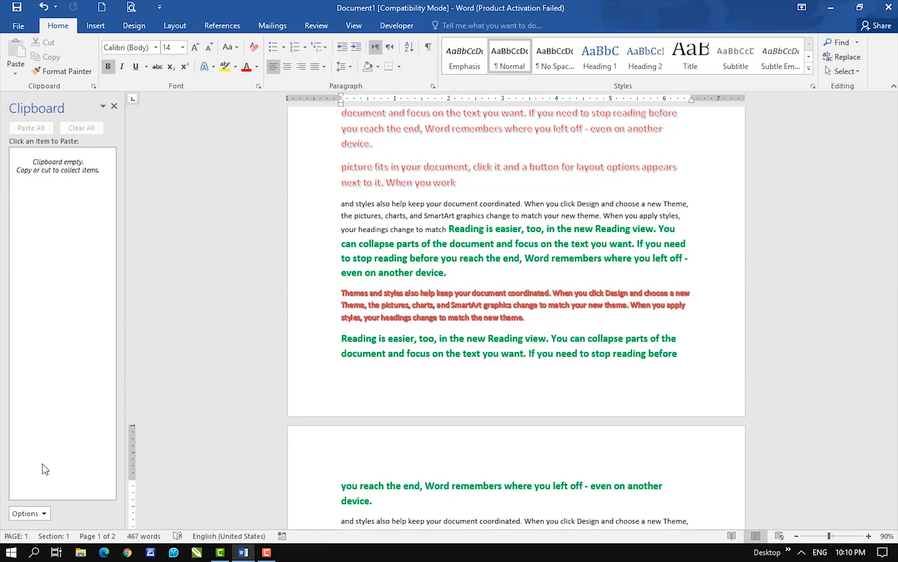
click(28, 513)
click(62, 346)
click(114, 108)
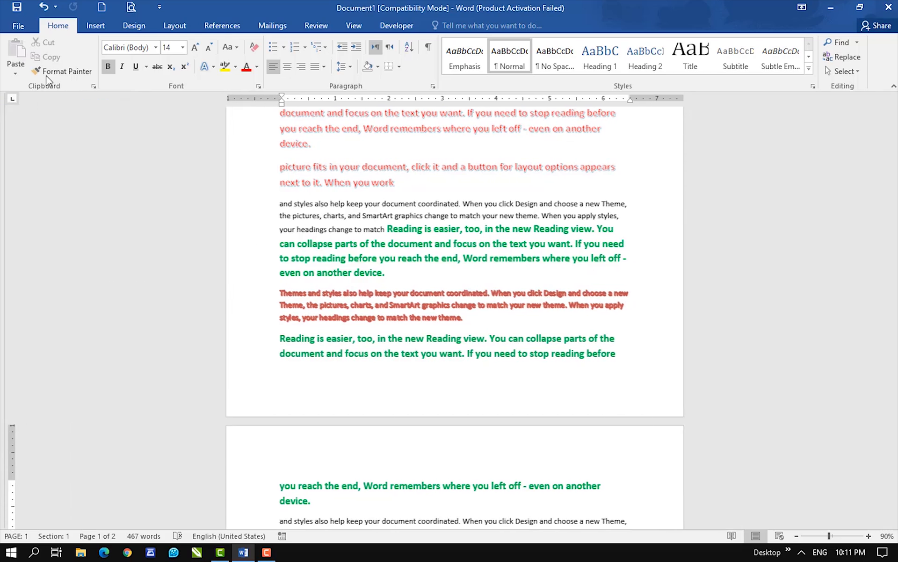